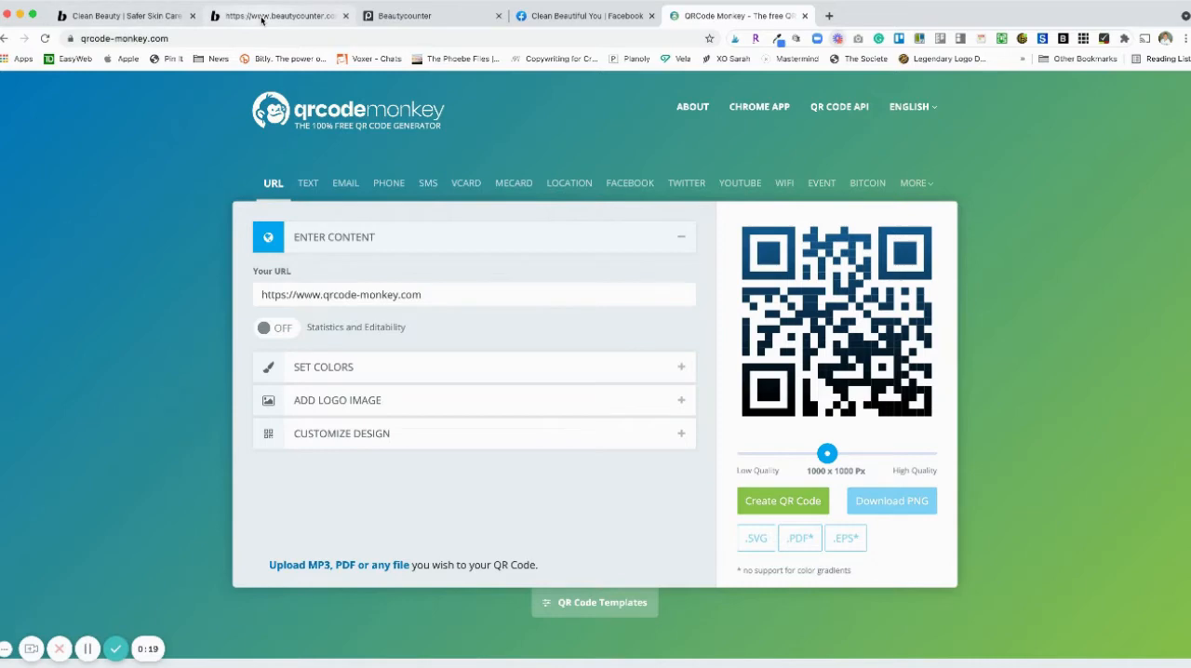
# - Replace the QR code's content URL with the pop-up link copied from the Beautycounter pop-up page
pyautogui.click(261, 17)
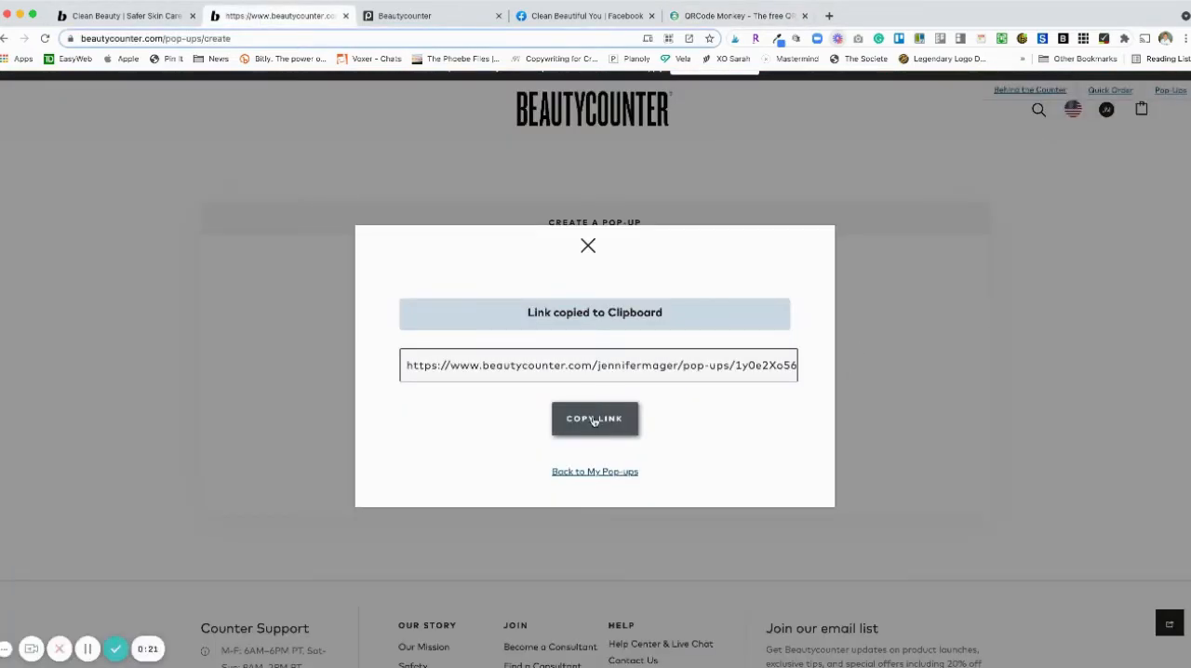
pyautogui.click(731, 17)
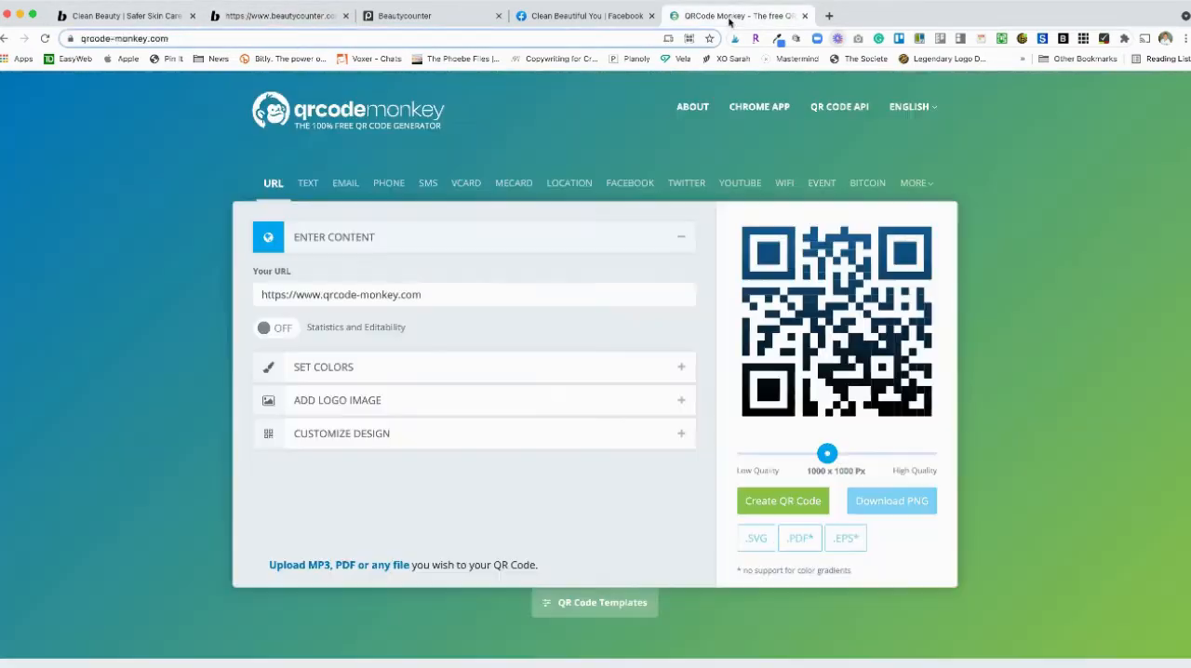
pyautogui.doubleClick(436, 294)
pyautogui.tripleClick(436, 294)
pyautogui.press('super+v')
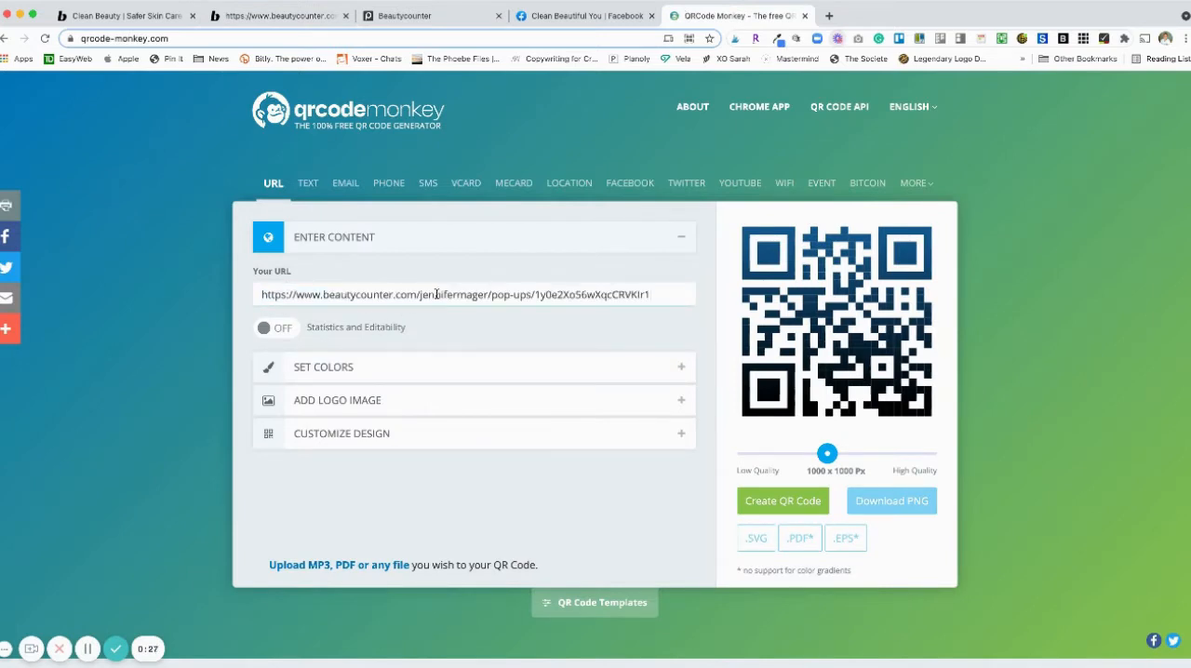
# - Upload the SHOP image as the QR code's logo and enable removing the background behind it
pyautogui.click(420, 372)
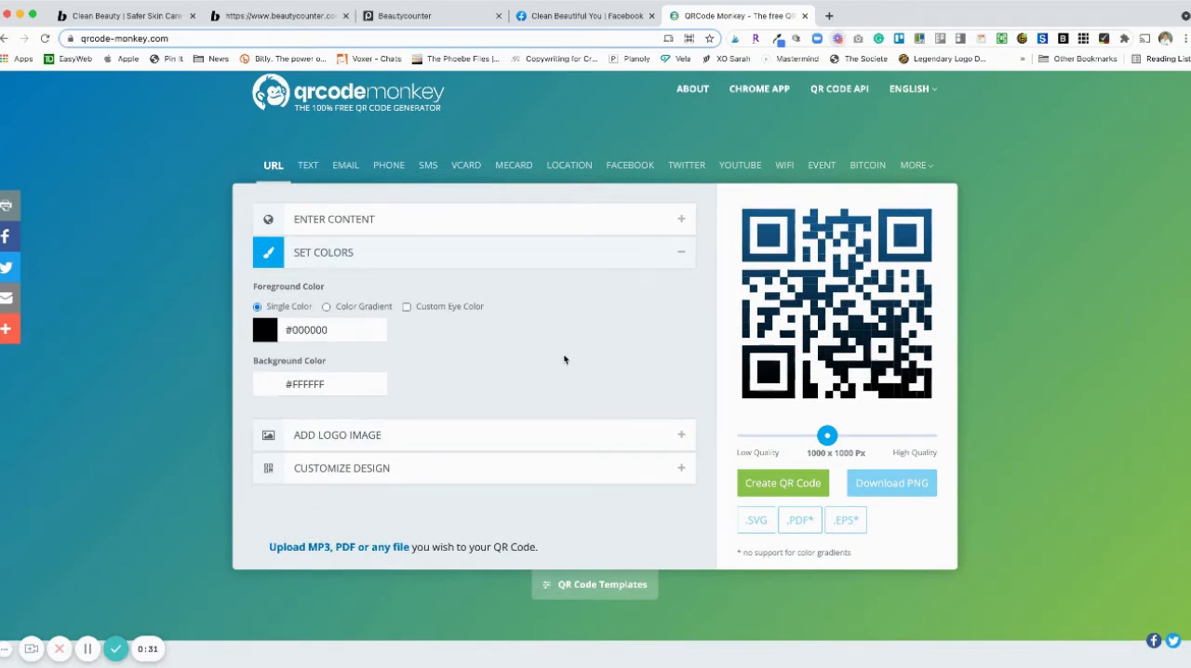
pyautogui.scroll(-2, 564, 359)
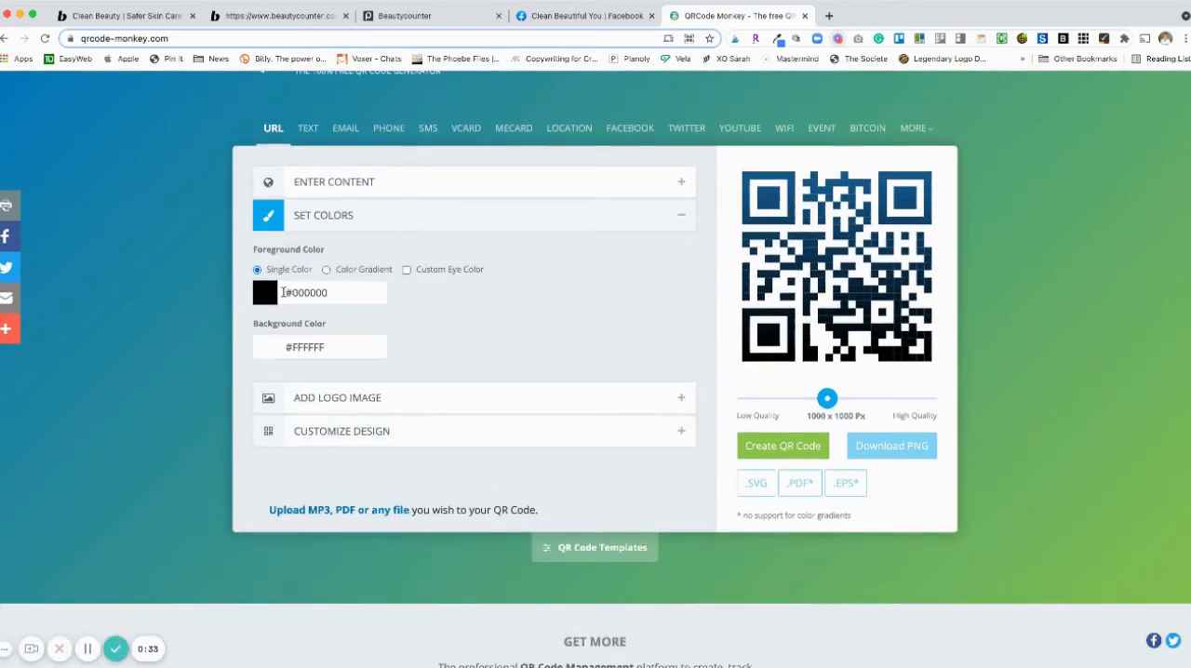
pyautogui.click(471, 397)
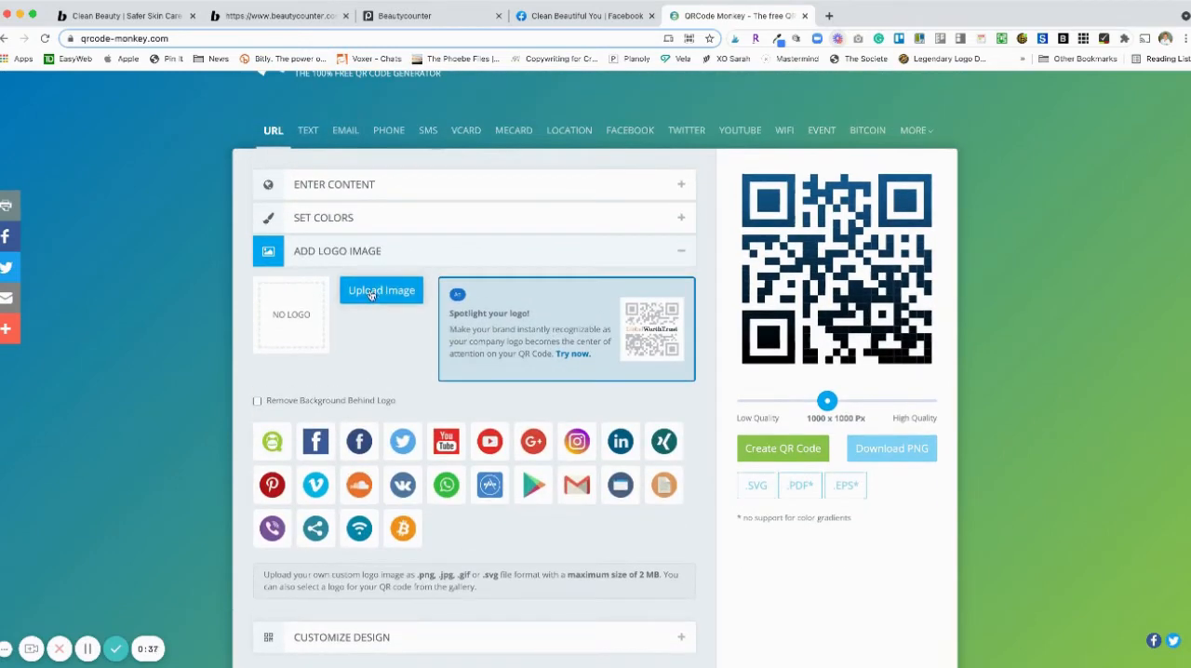
pyautogui.click(371, 293)
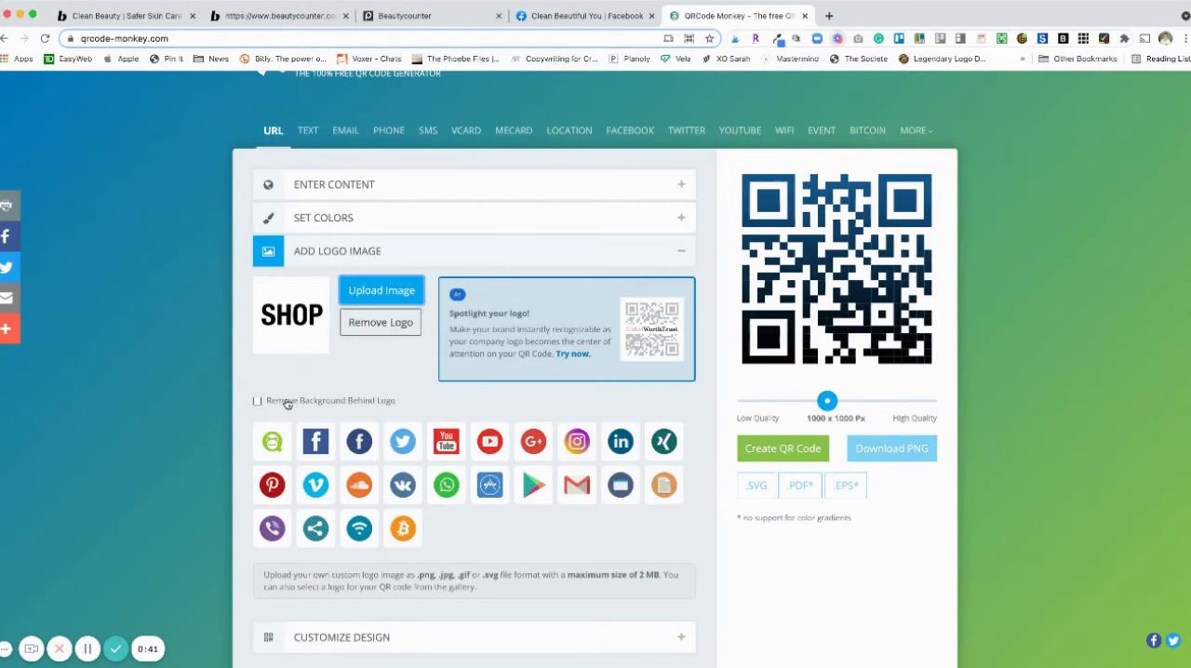
pyautogui.click(257, 401)
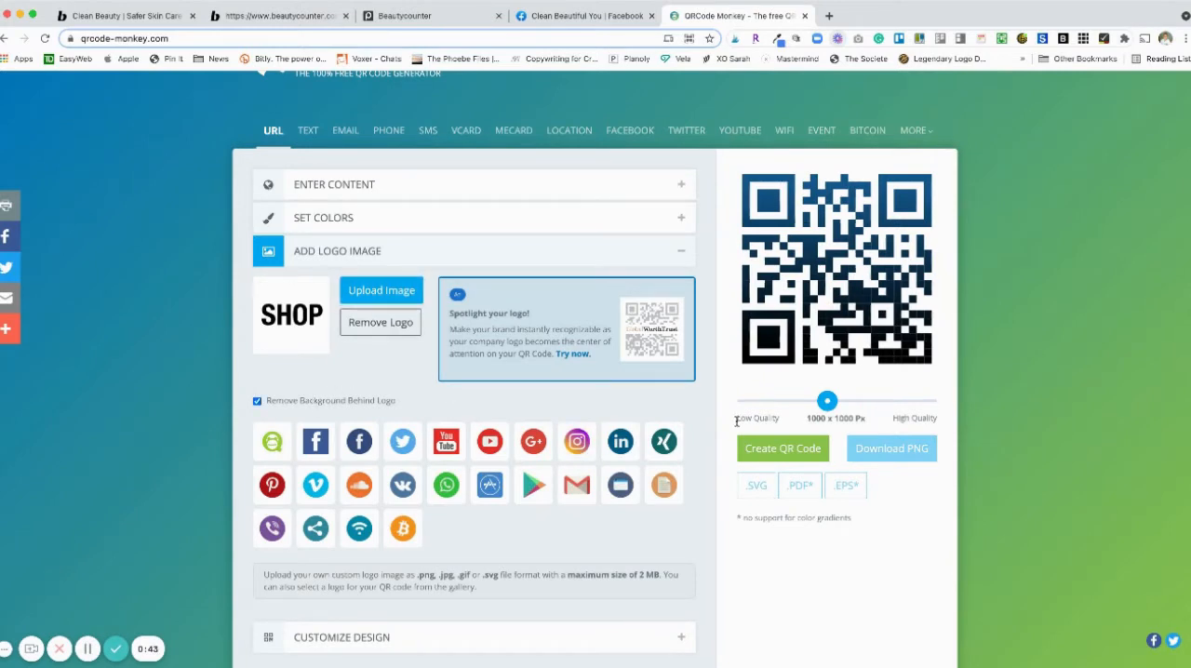
# - Create the SHOP QR code, download it as a PNG at 1000 x 1000 px and dismiss the advertisement
pyautogui.click(809, 453)
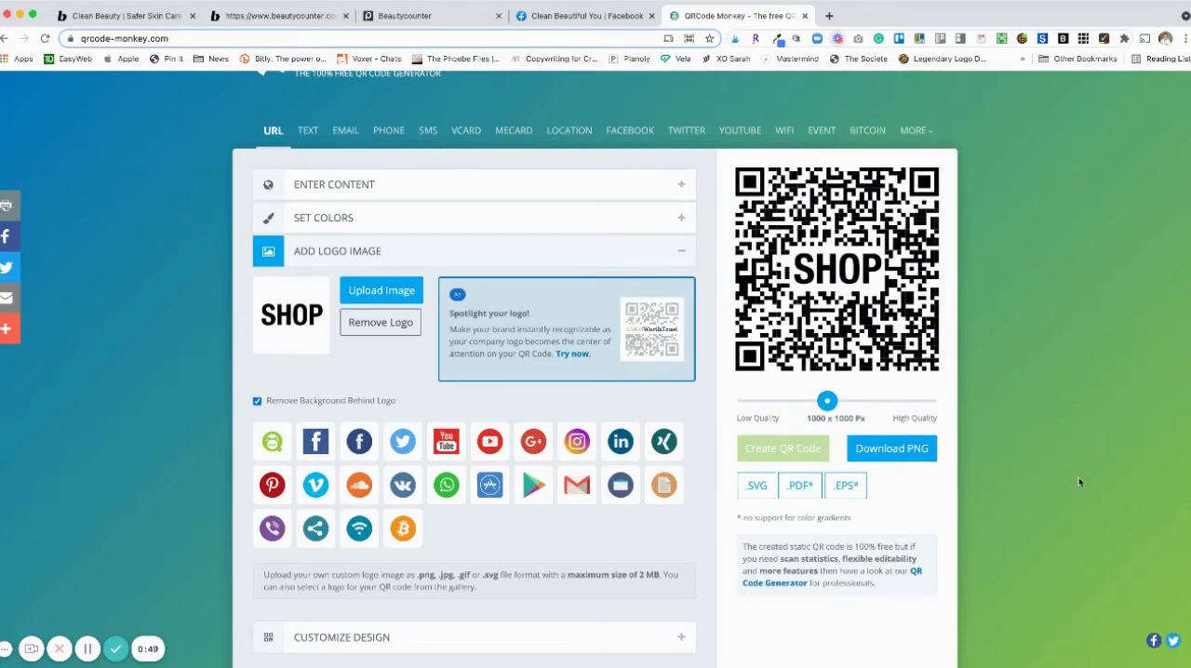
pyautogui.click(895, 448)
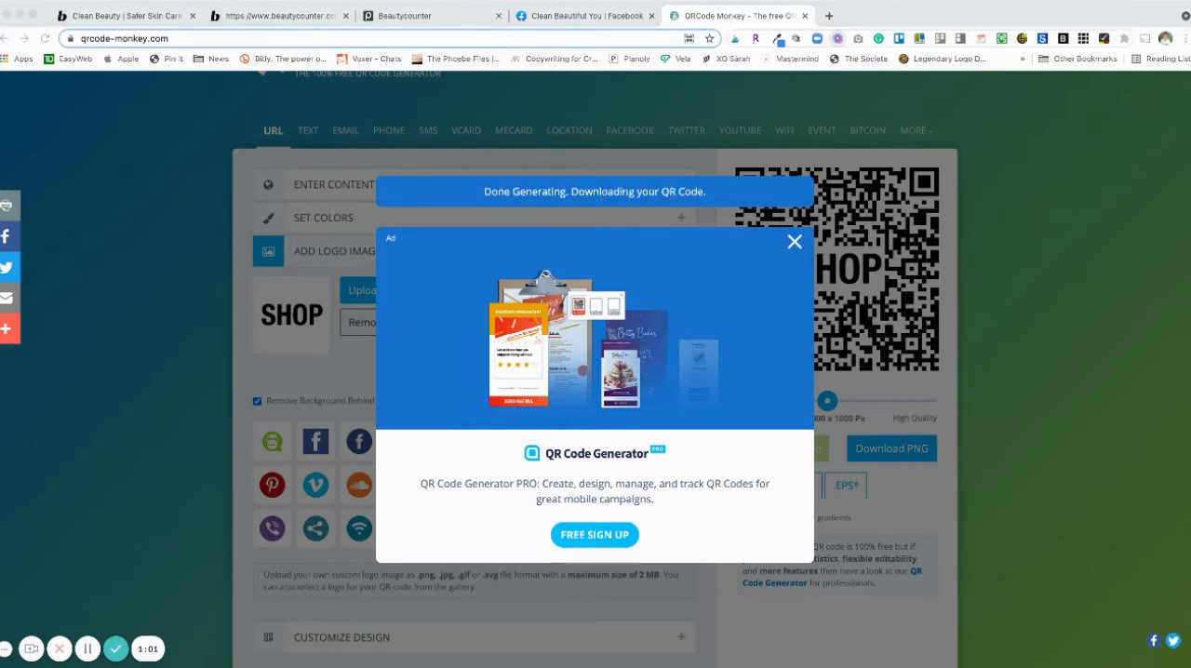
pyautogui.click(795, 242)
pyautogui.scroll(1, 1086, 294)
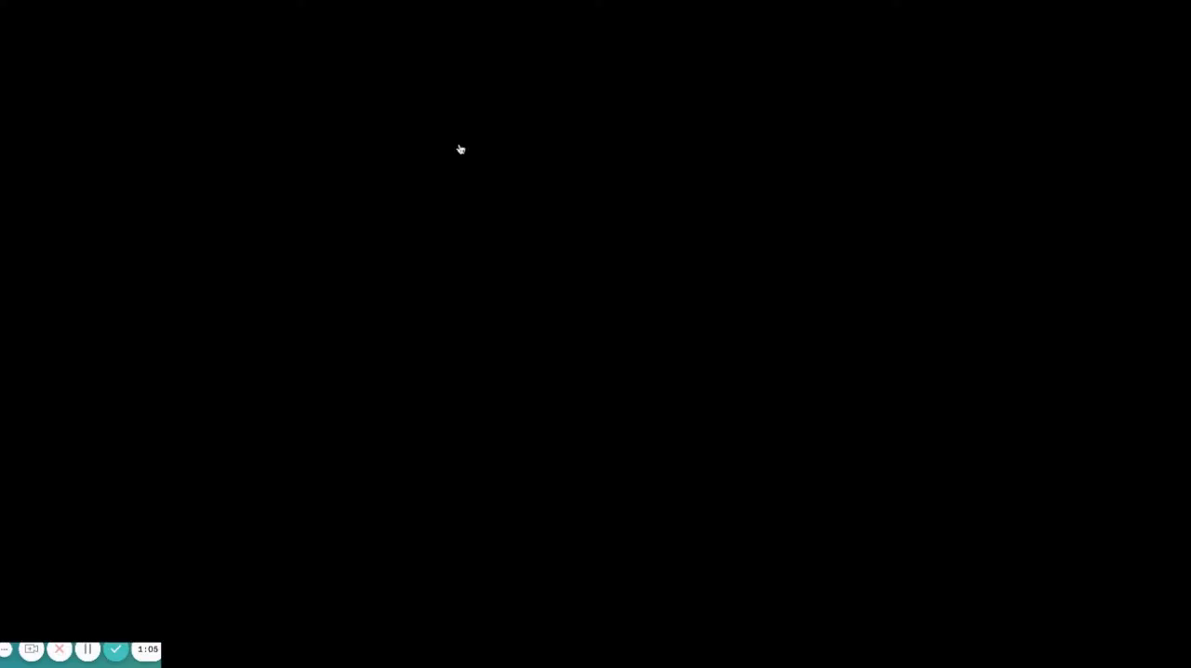
pyautogui.scroll(-2, 1110, 242)
pyautogui.scroll(1, 1110, 242)
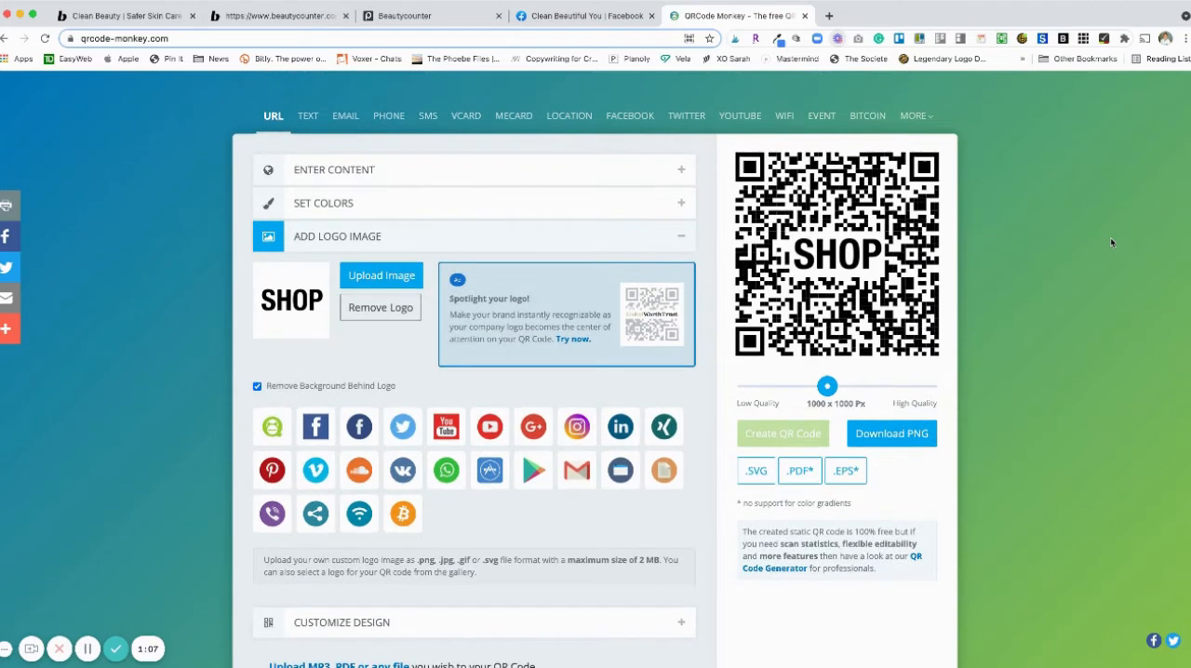
pyautogui.scroll(-1, 1057, 186)
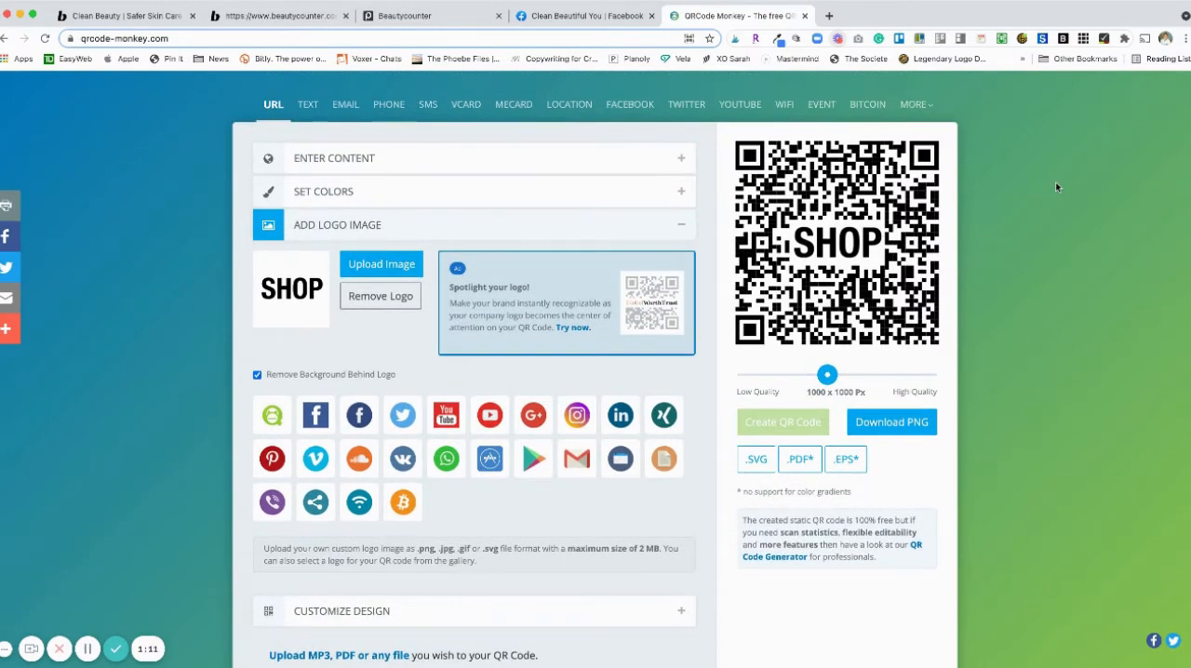
# - Copy the BEAUTYCOUNTER LOOK BOOK Q3 publication URL from Publitas and set it as the QR code's content URL
pyautogui.click(438, 16)
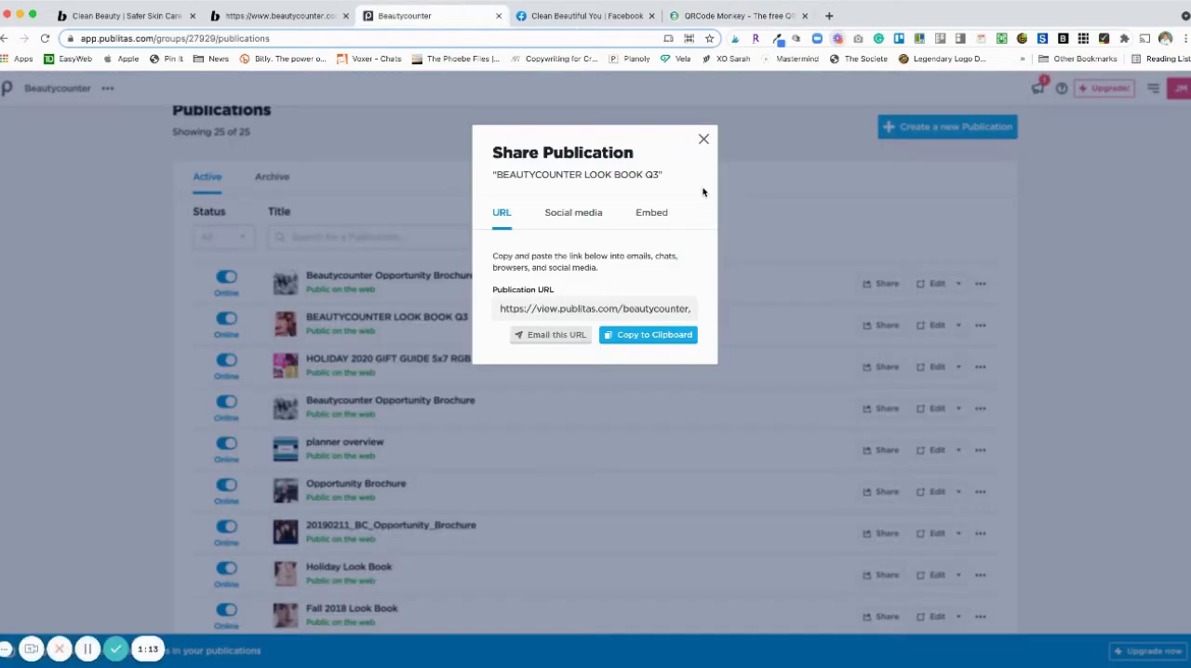
pyautogui.click(653, 337)
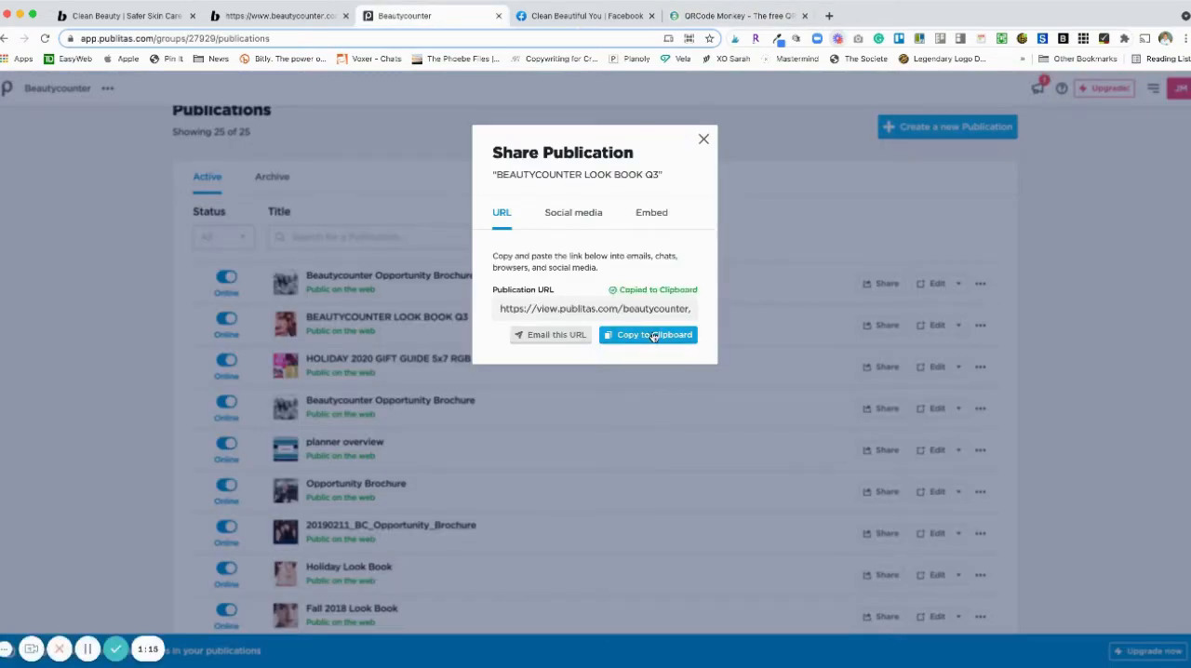
pyautogui.click(741, 18)
pyautogui.click(407, 160)
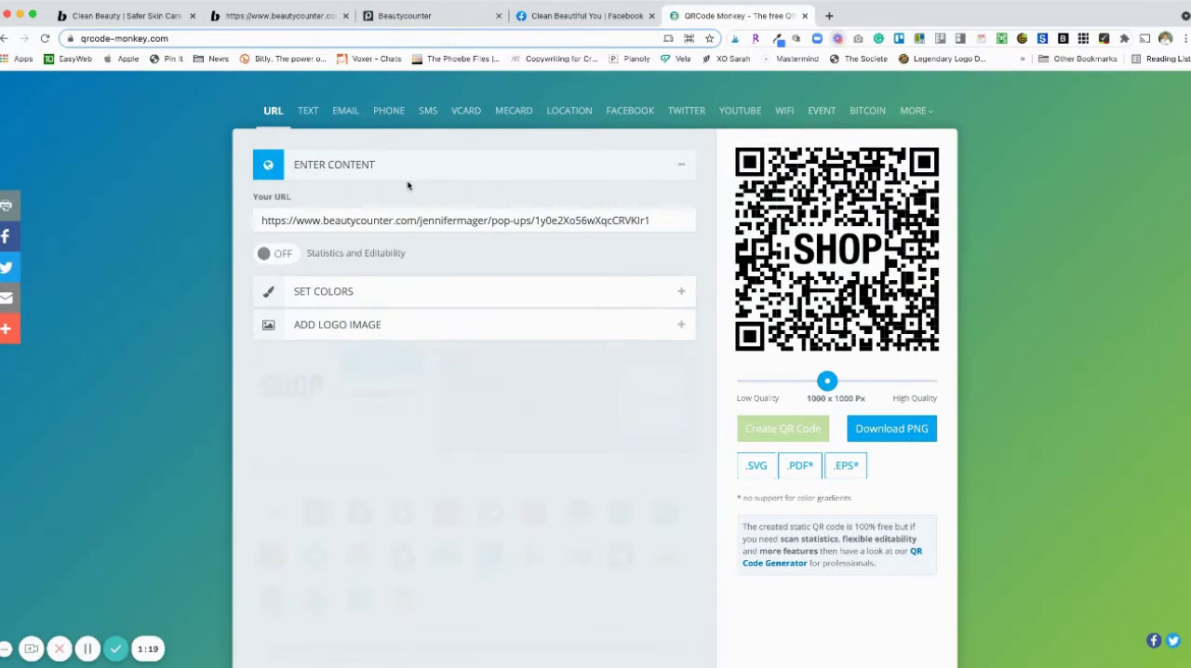
pyautogui.tripleClick(654, 218)
pyautogui.press('super+v')
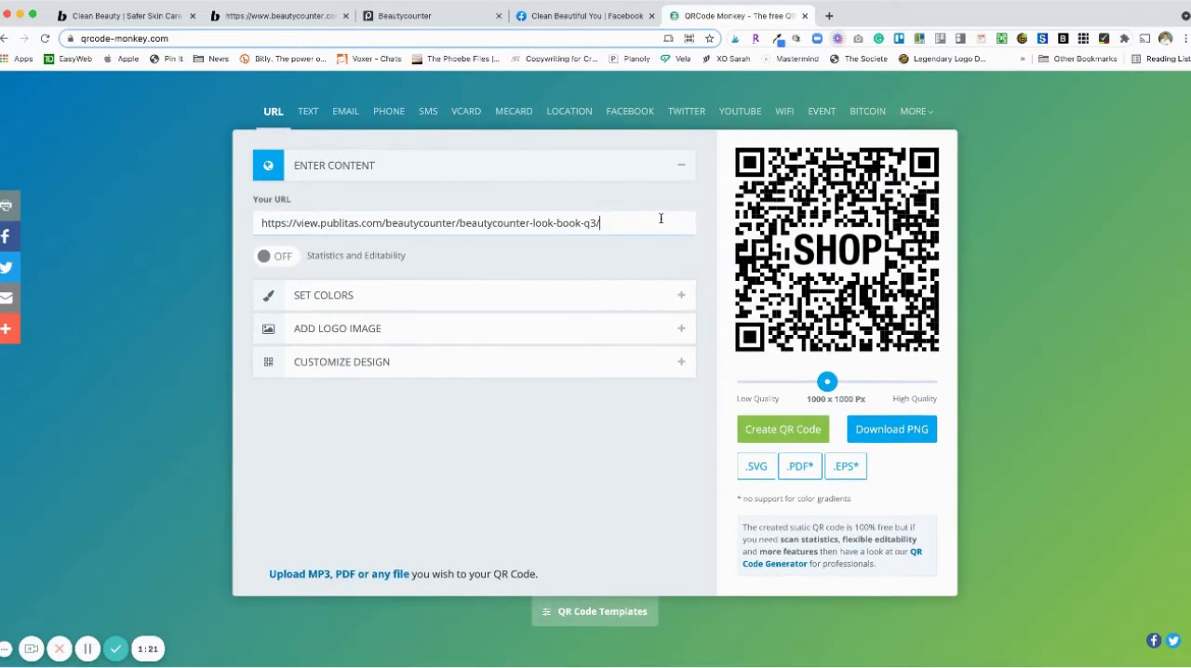
# - Create and download a PNG QR code for the look book with the CATALOG image as its logo
pyautogui.click(354, 332)
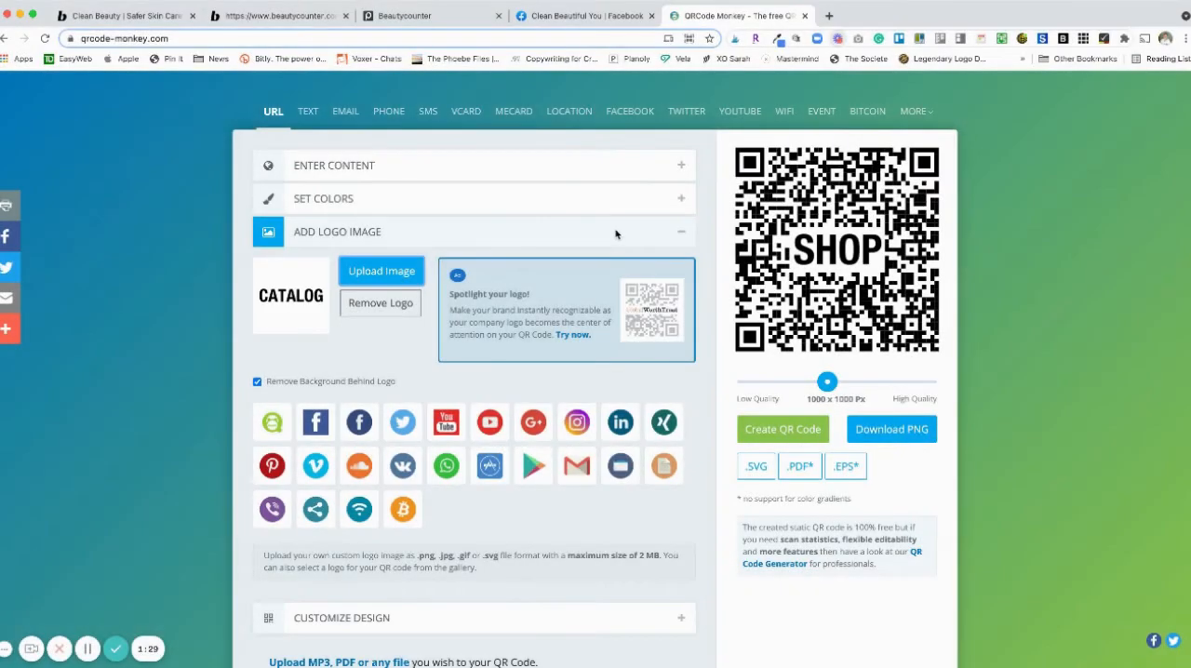
pyautogui.click(806, 435)
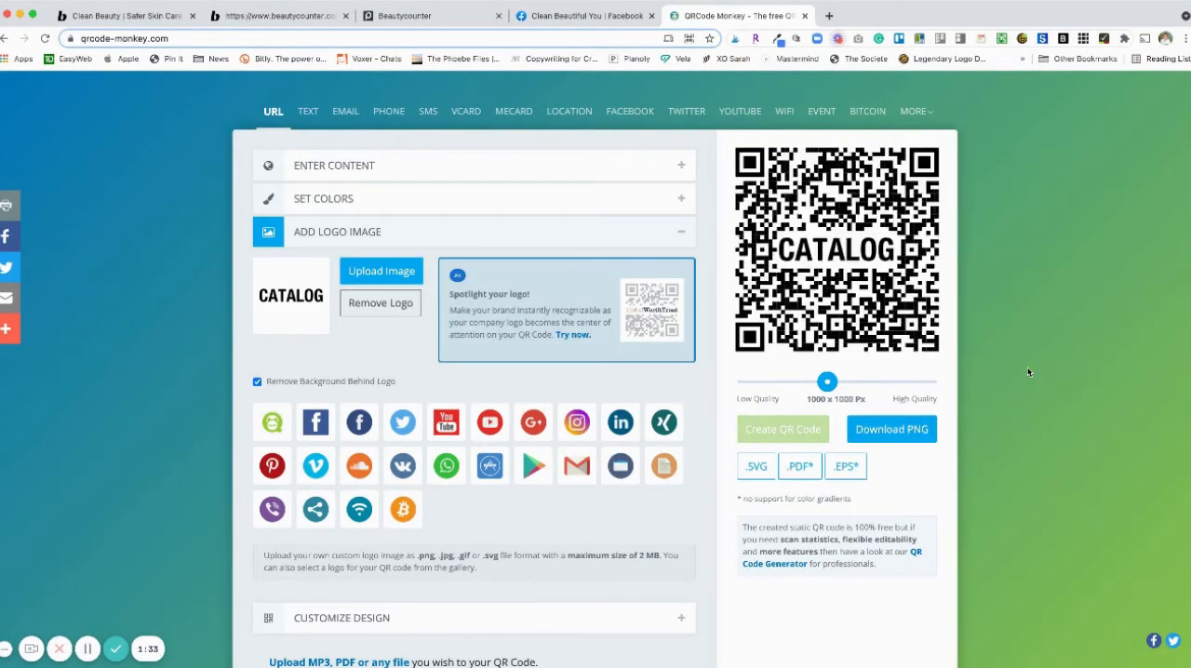
pyautogui.click(912, 433)
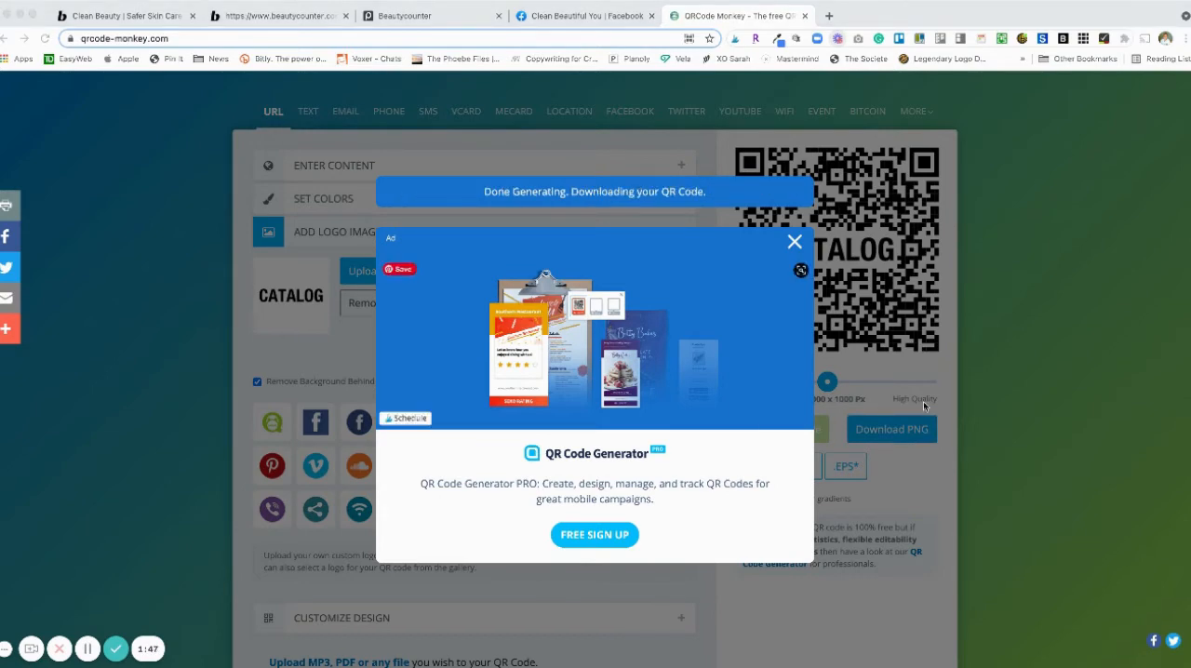
pyautogui.click(795, 244)
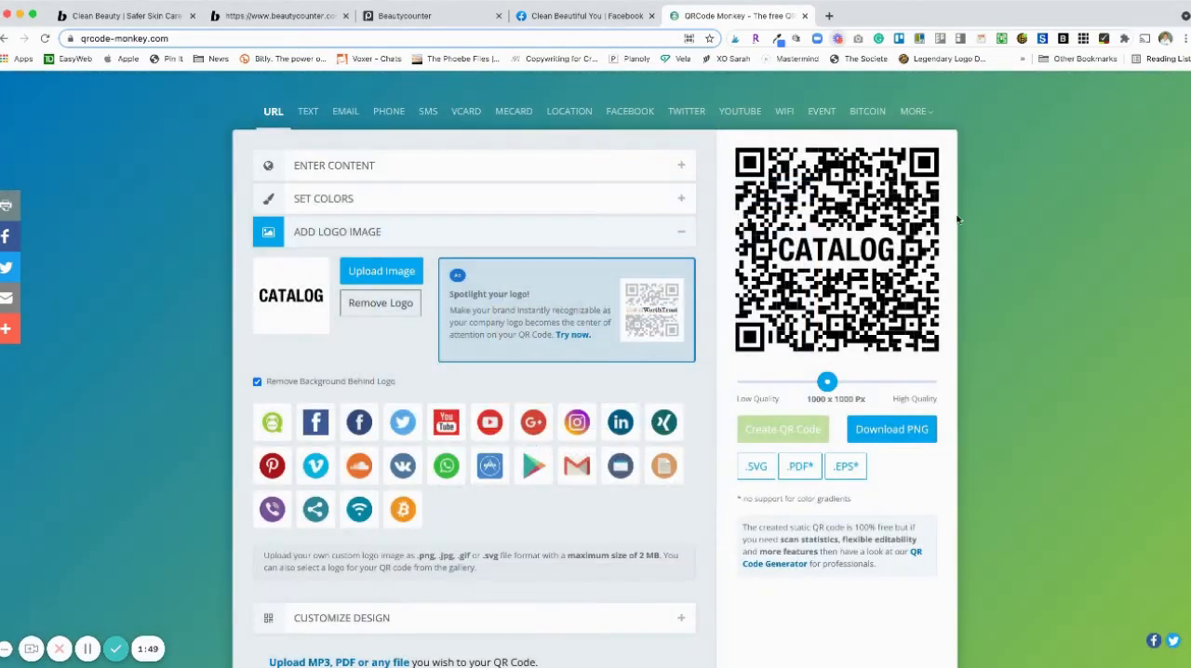
pyautogui.scroll(1, 451, 220)
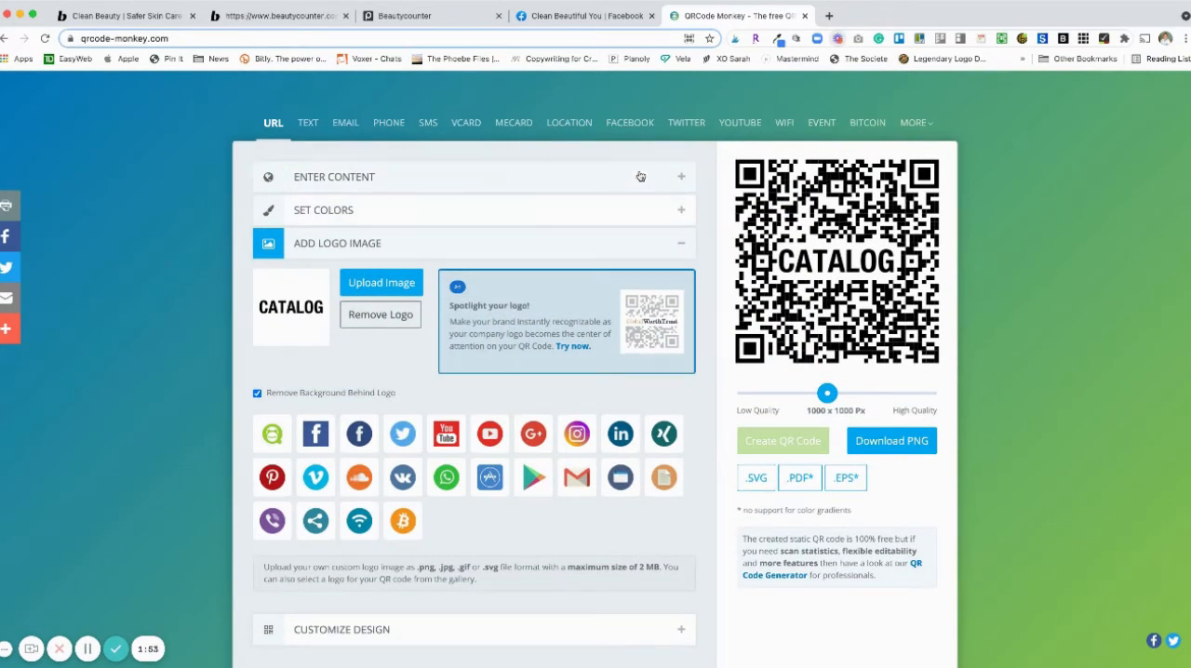
pyautogui.click(604, 18)
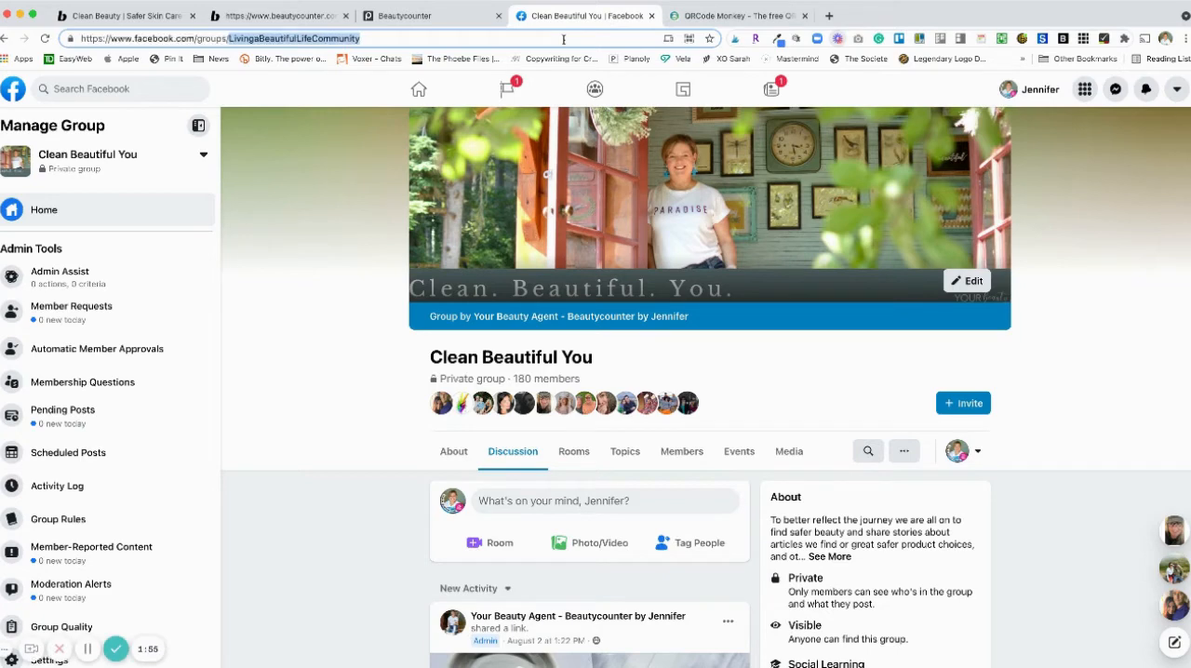
pyautogui.click(563, 39)
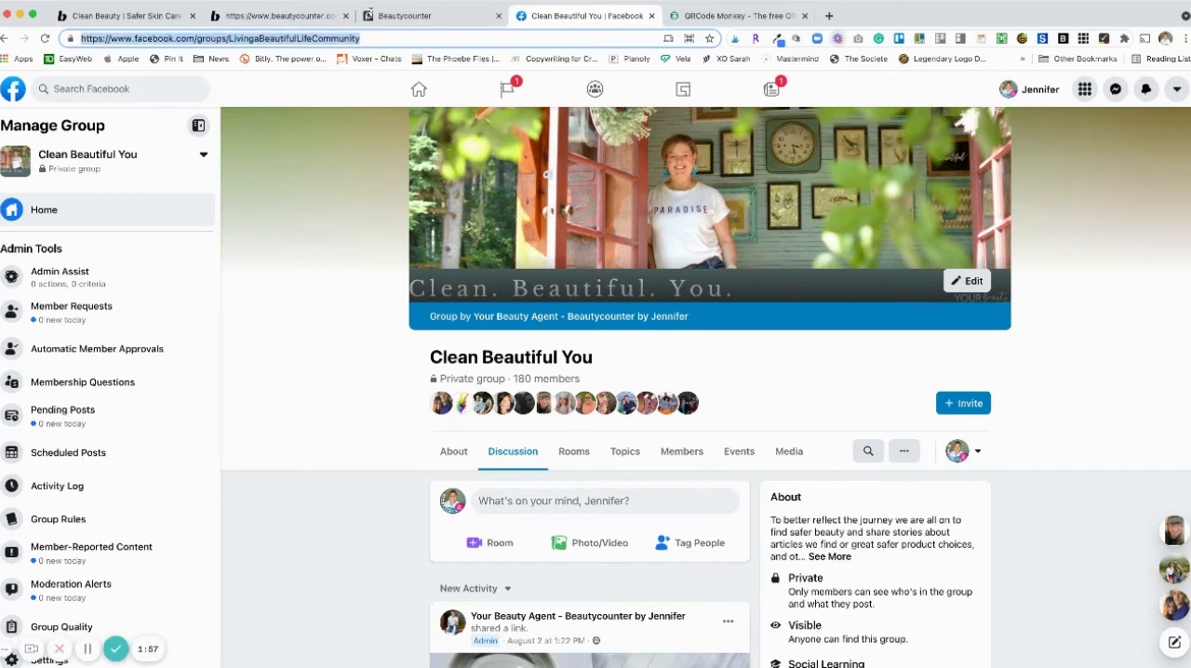
pyautogui.click(402, 15)
pyautogui.click(279, 16)
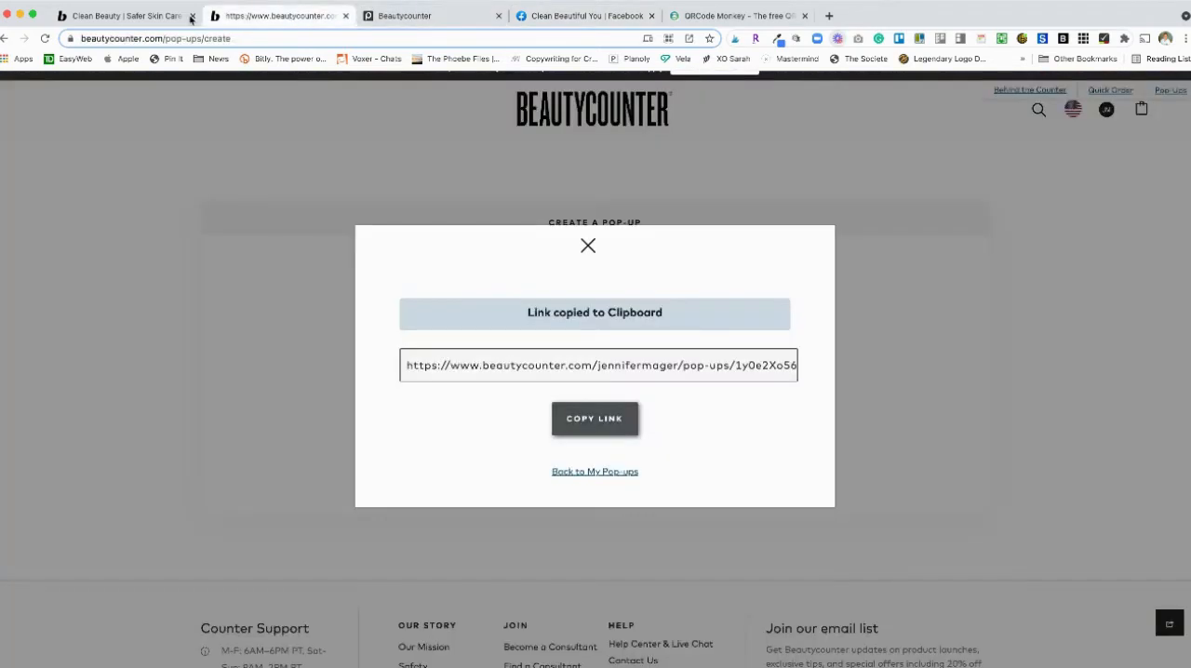
pyautogui.click(702, 16)
pyautogui.scroll(1, 375, 291)
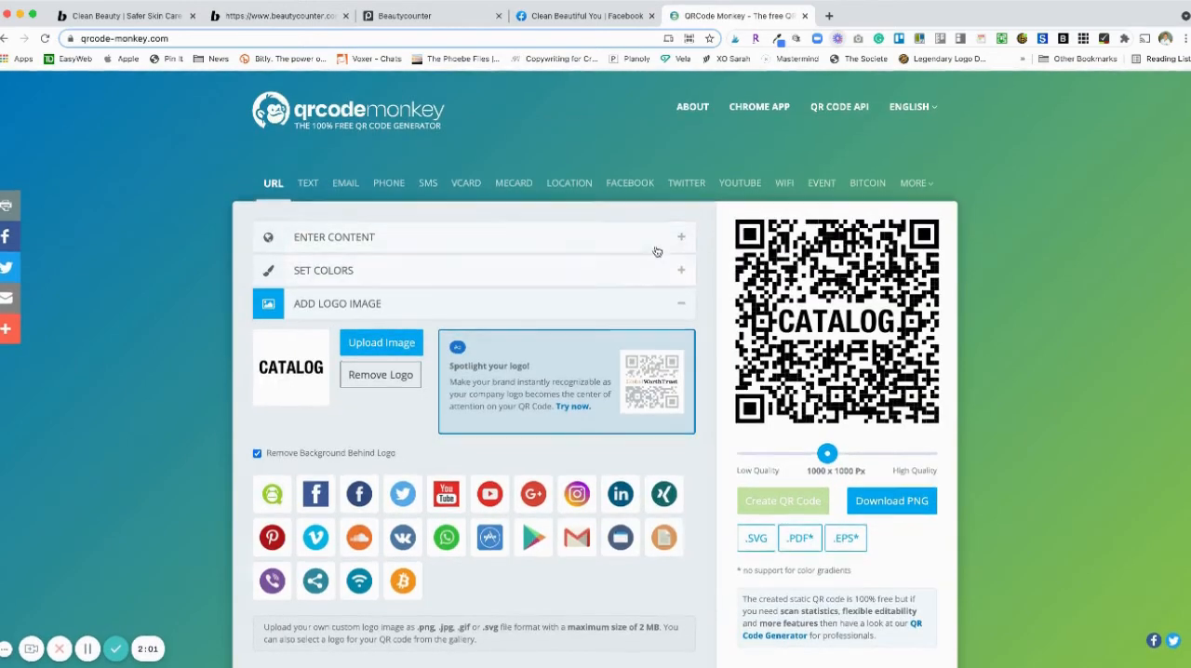
pyautogui.click(677, 238)
pyautogui.tripleClick(612, 294)
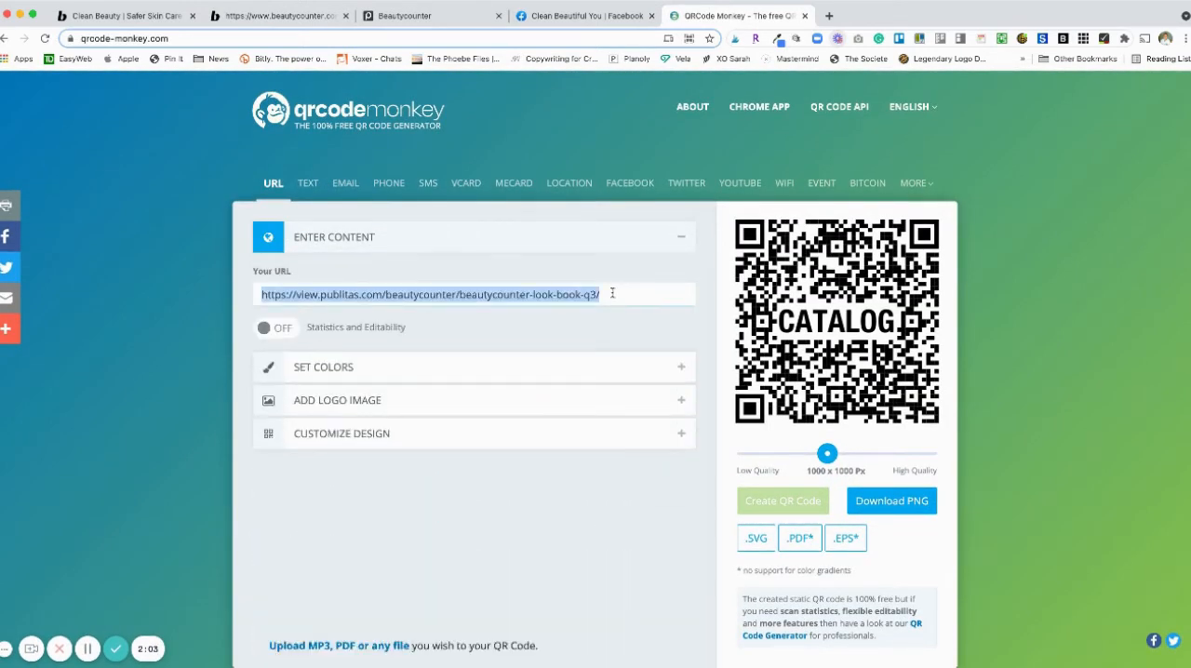
pyautogui.hotkey('ctrl', 'v')
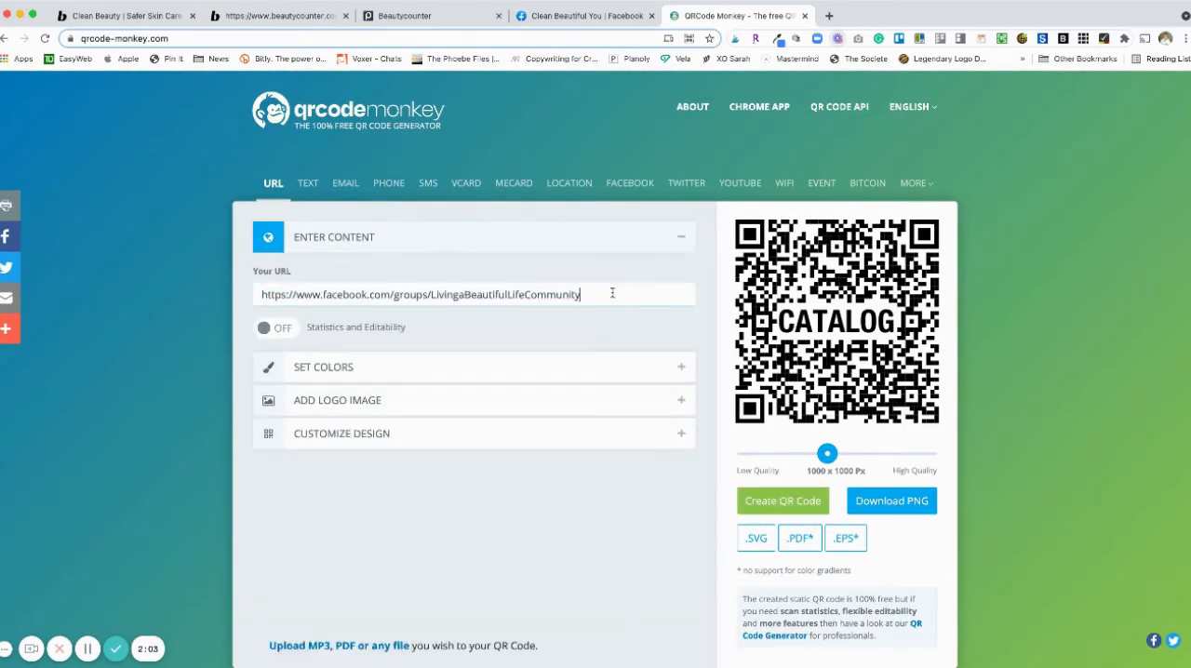
# - Create and download a PNG QR code for the Facebook group with the CONNECT image as its logo
pyautogui.click(377, 402)
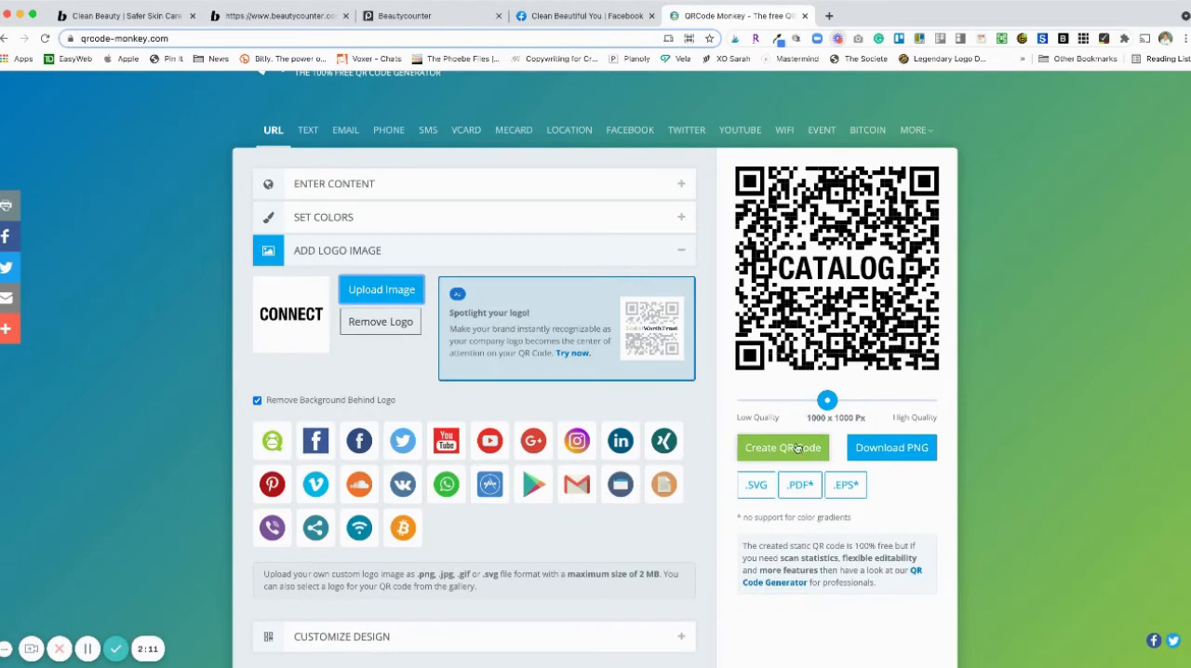
pyautogui.click(798, 450)
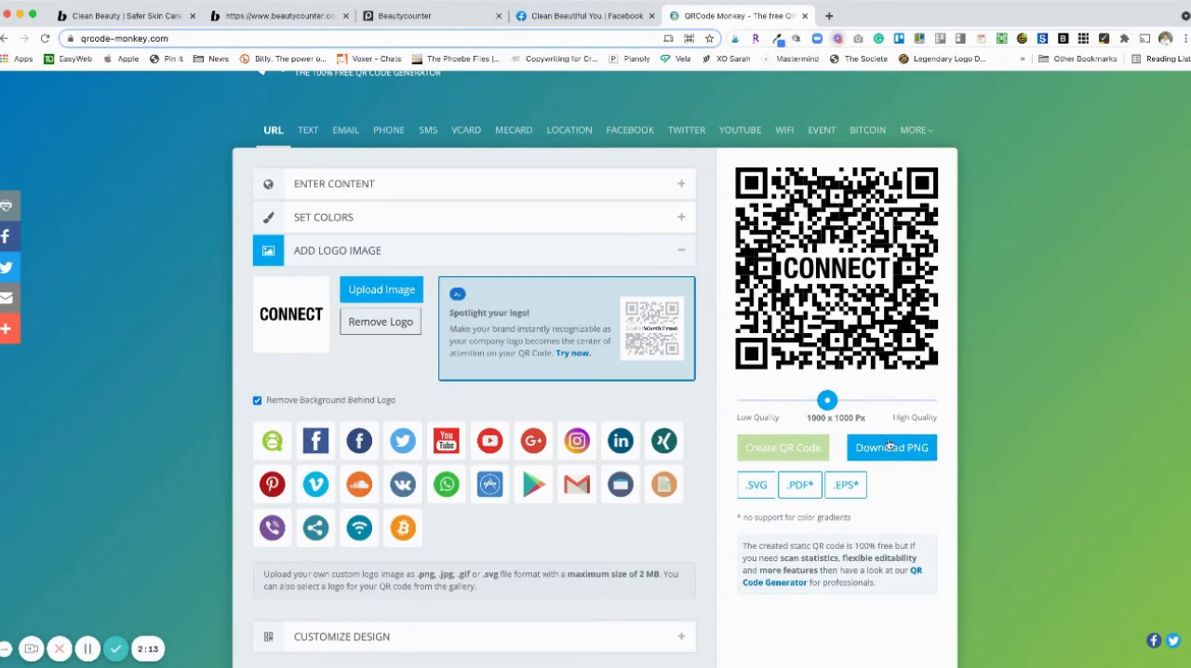
pyautogui.click(890, 447)
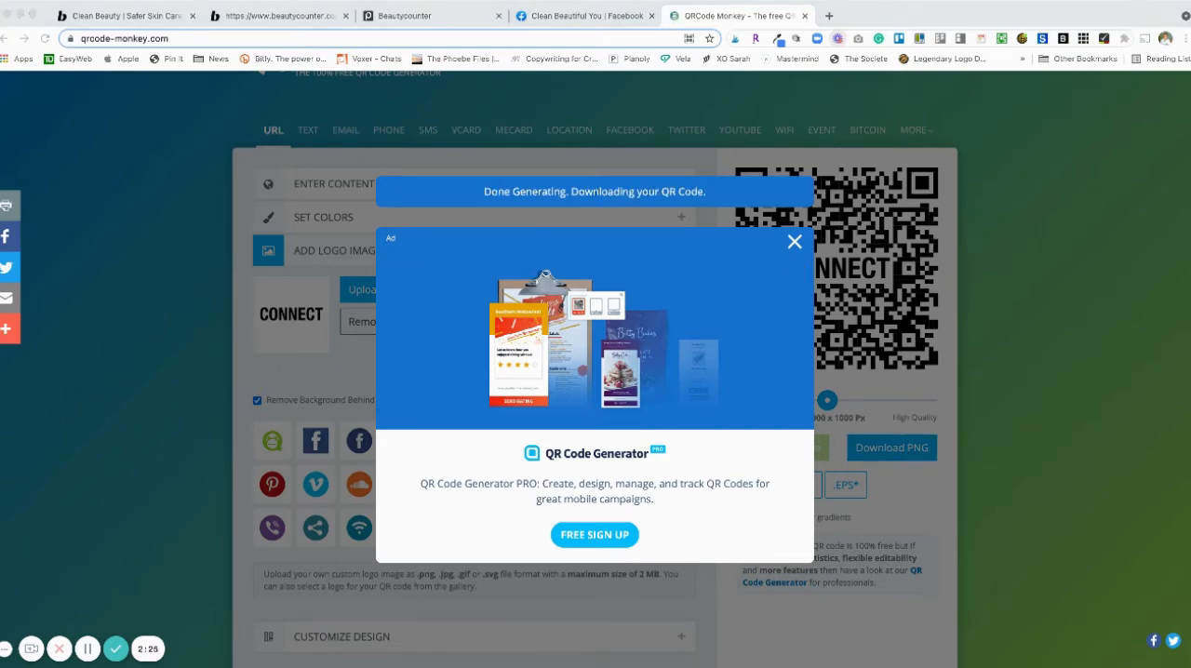
pyautogui.click(795, 242)
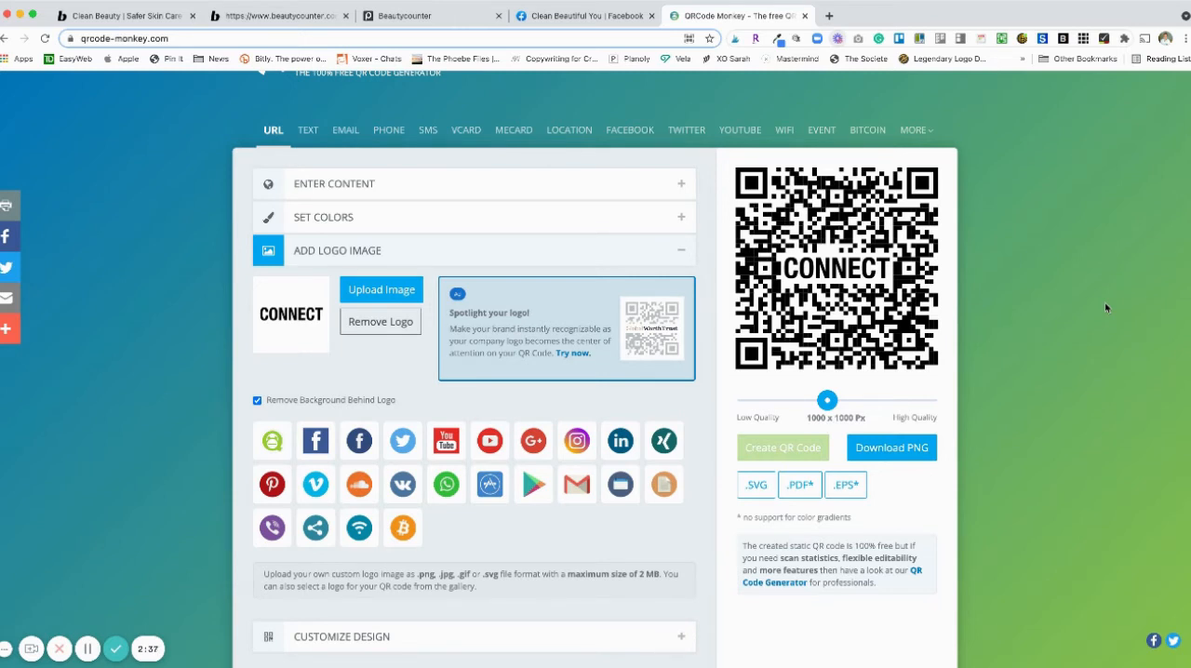
pyautogui.click(581, 15)
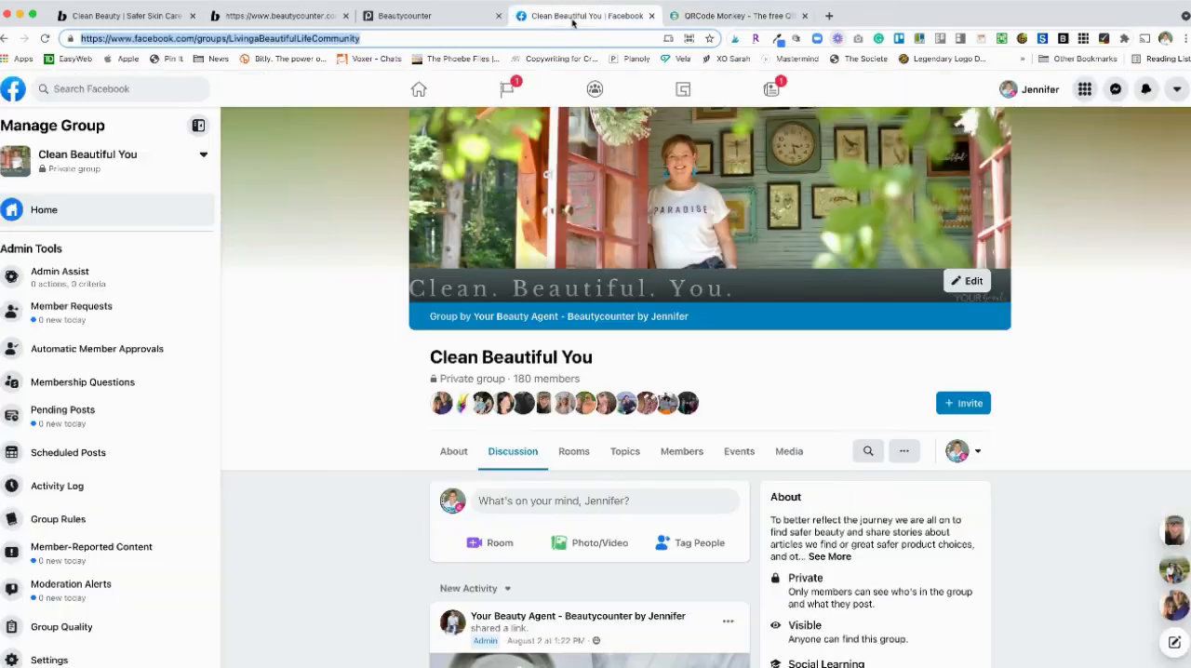
pyautogui.scroll(-2, 1071, 459)
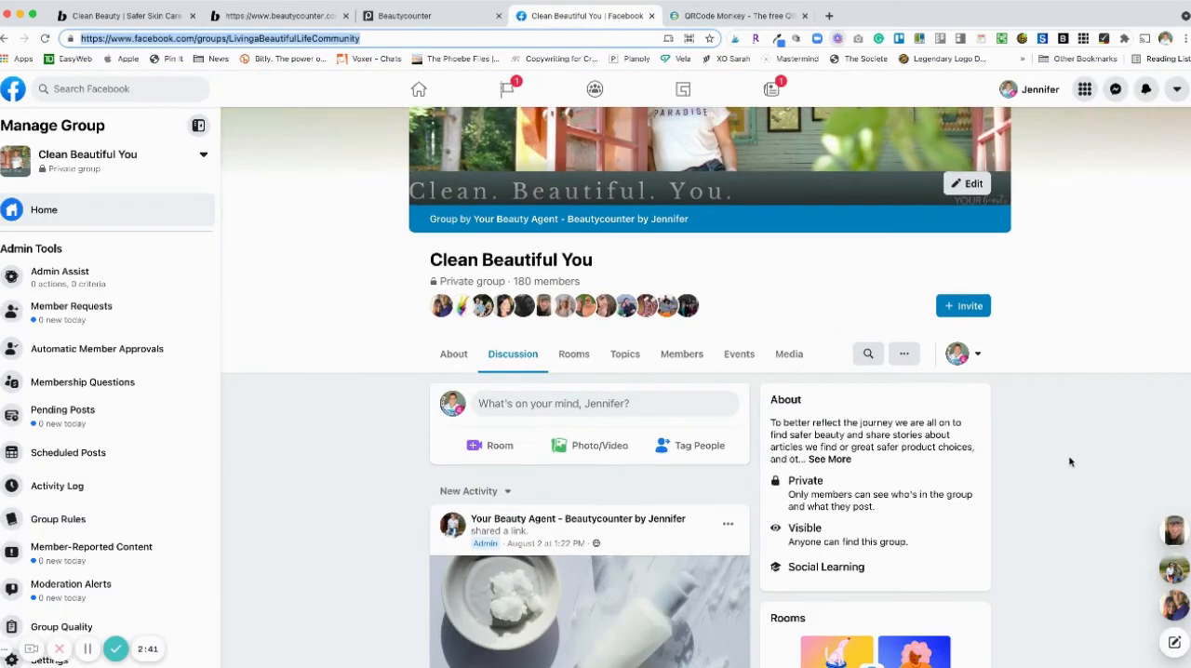
pyautogui.scroll(-2, 1072, 461)
pyautogui.scroll(3, 1061, 354)
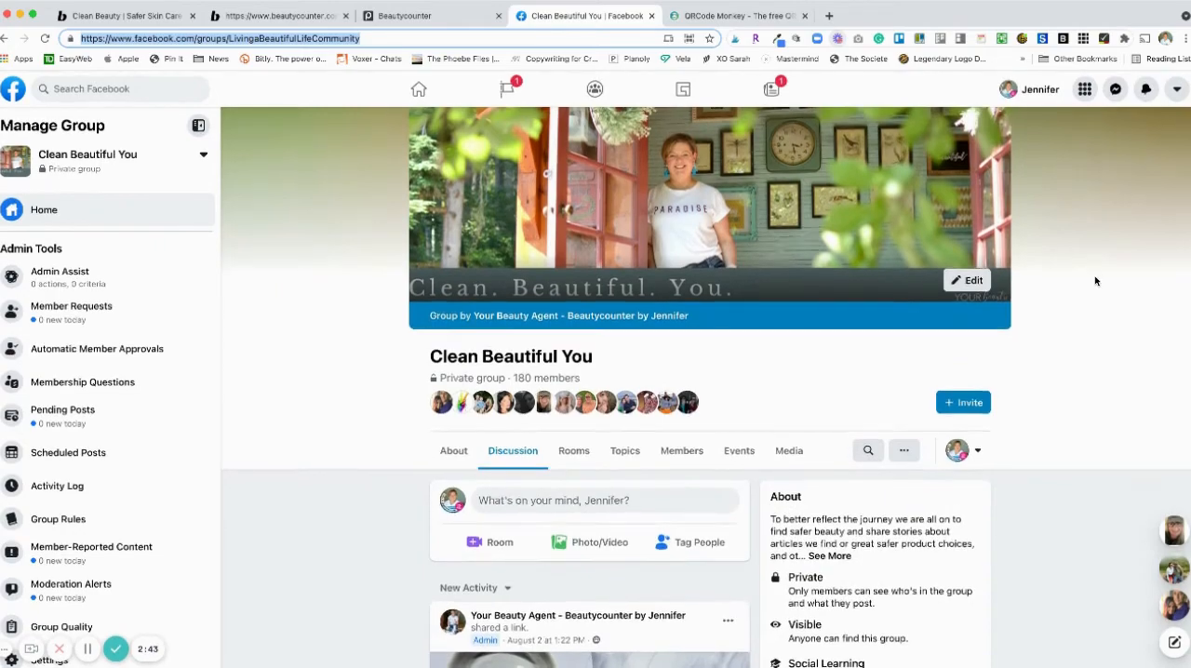
# - Start a photo post in the Clean Beautiful You group and attach the SHOP QR code image
pyautogui.scroll(-2, 1084, 297)
pyautogui.scroll(-3, 572, 367)
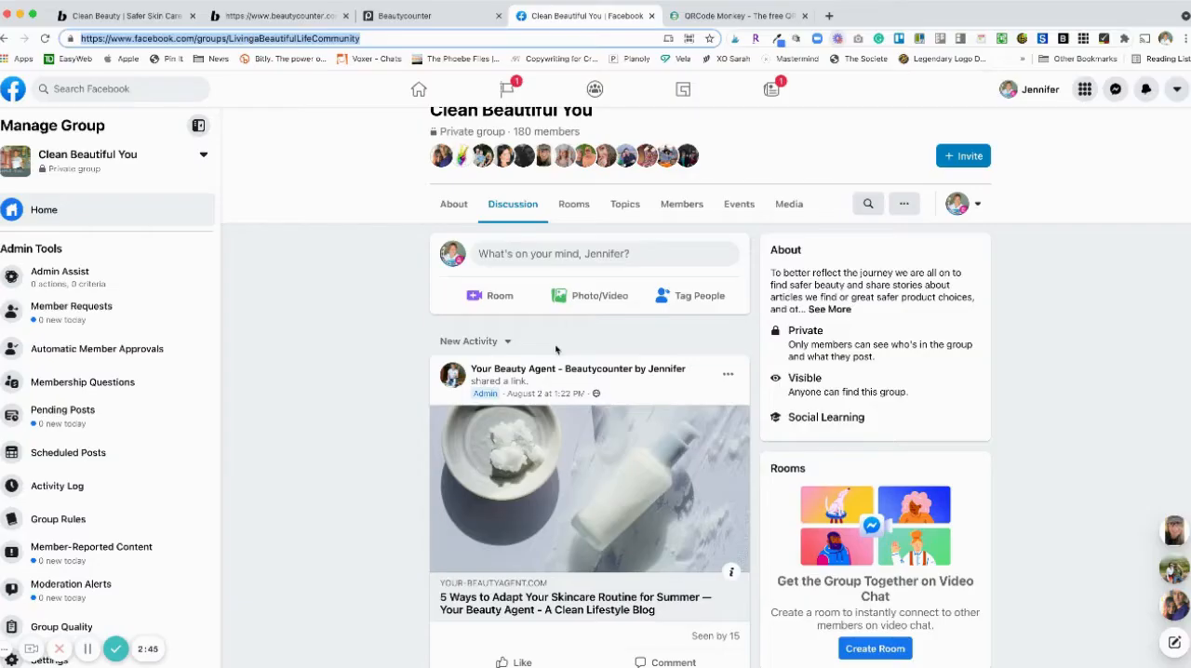
pyautogui.click(573, 302)
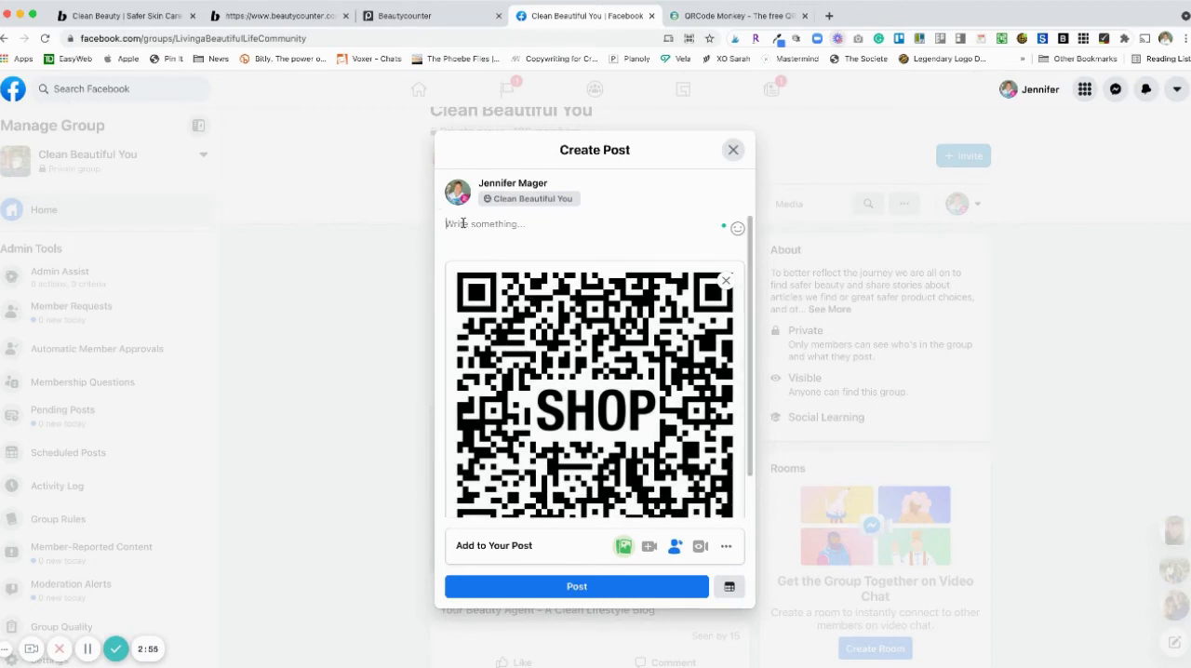
# - Caption the post "Are you ready to shop the pop-up? Just point your camera at the QR code and it will take you to the shopping link."
pyautogui.write('Are you ready to shop the pop')
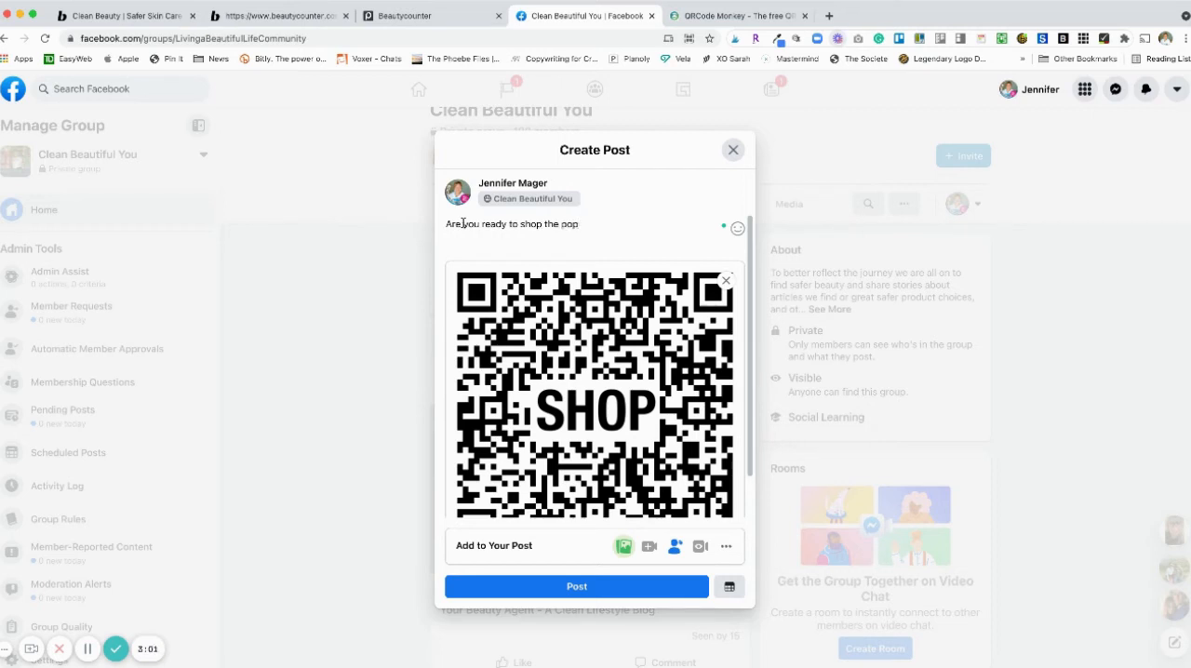
pyautogui.write('-up?  Just point your camera a ')
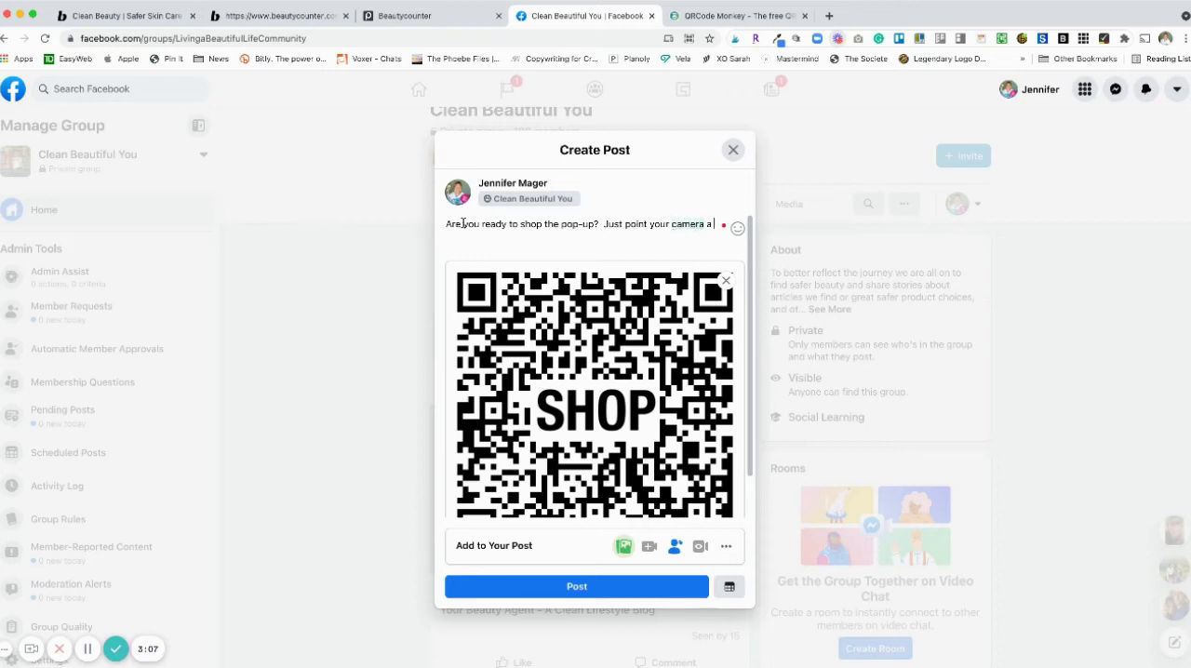
pyautogui.write('t the QR code and')
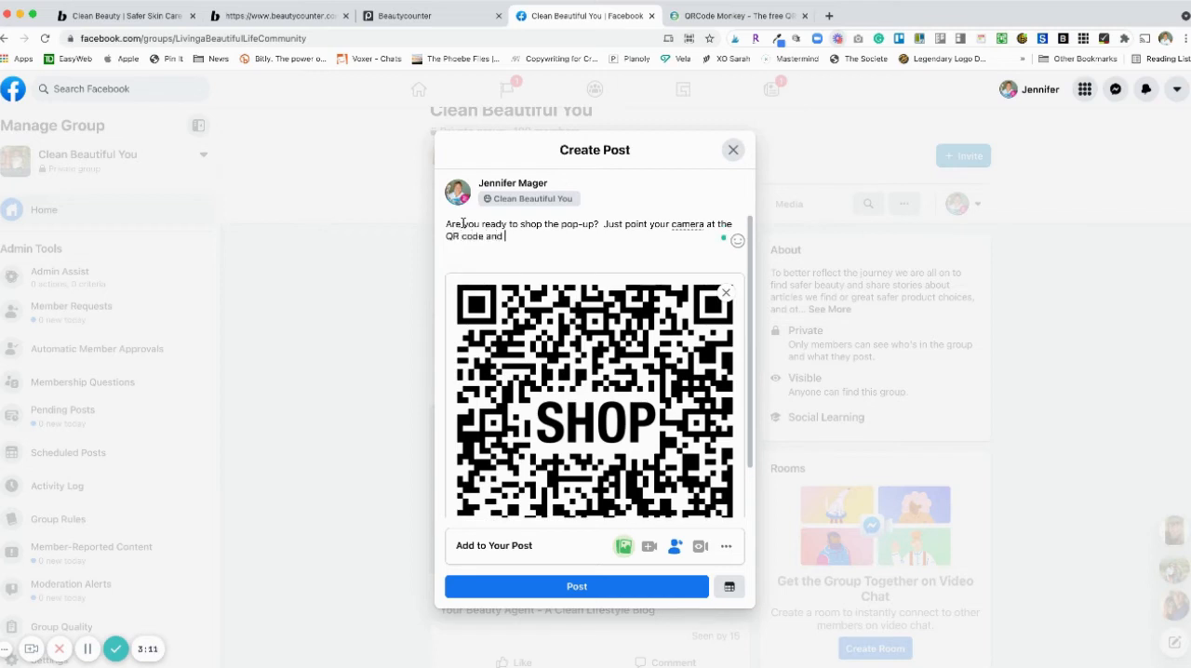
pyautogui.write(' it will take you to the shopping link.')
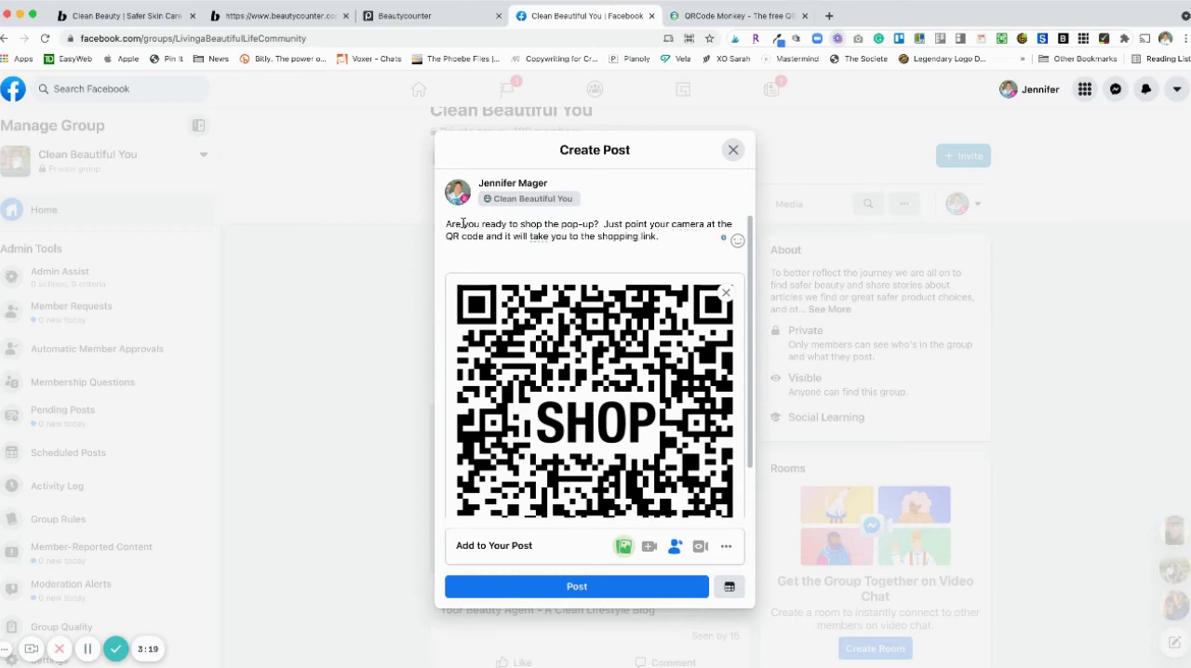
pyautogui.scroll(-2, 612, 443)
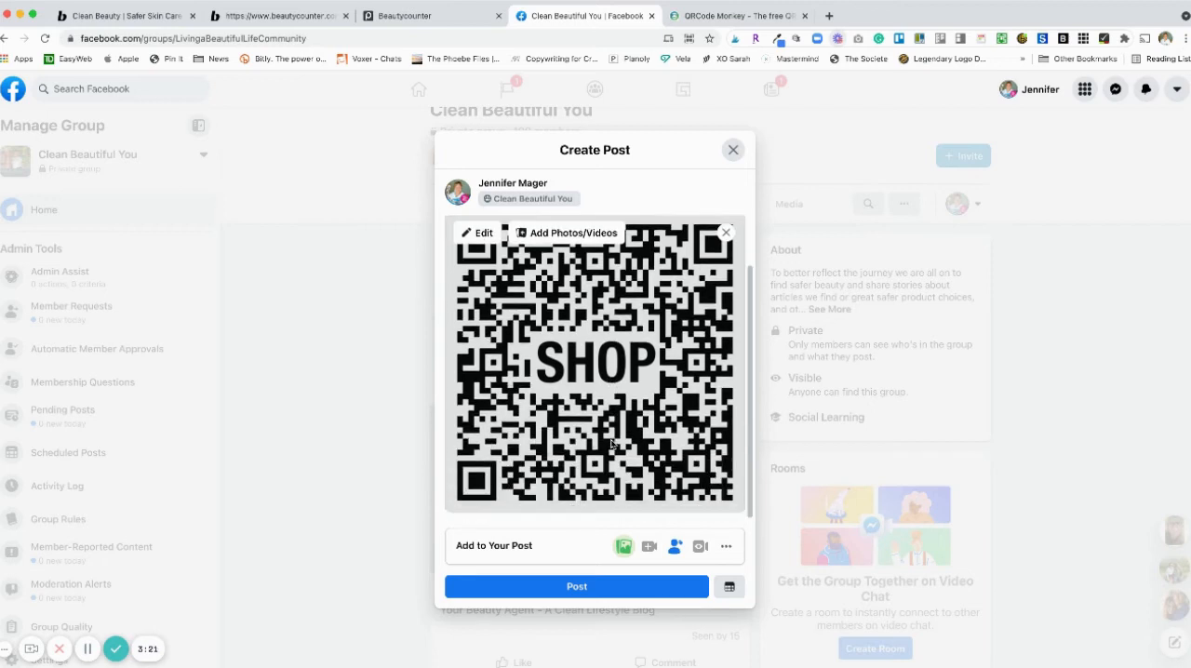
pyautogui.scroll(2, 589, 363)
pyautogui.scroll(-2, 586, 358)
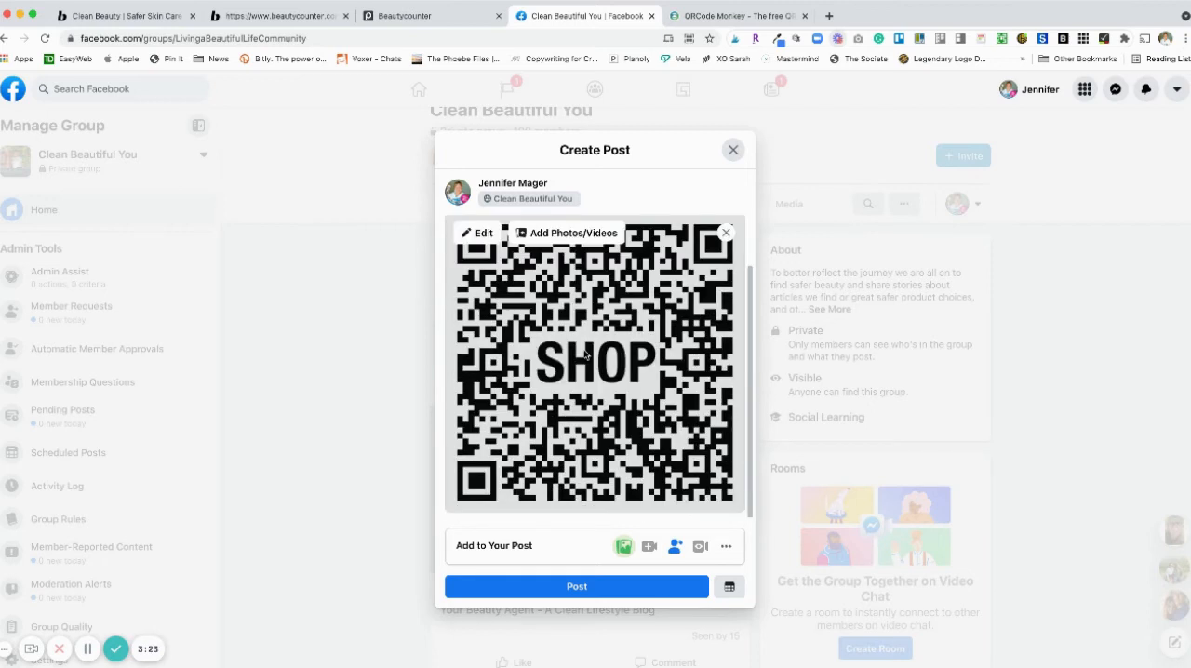